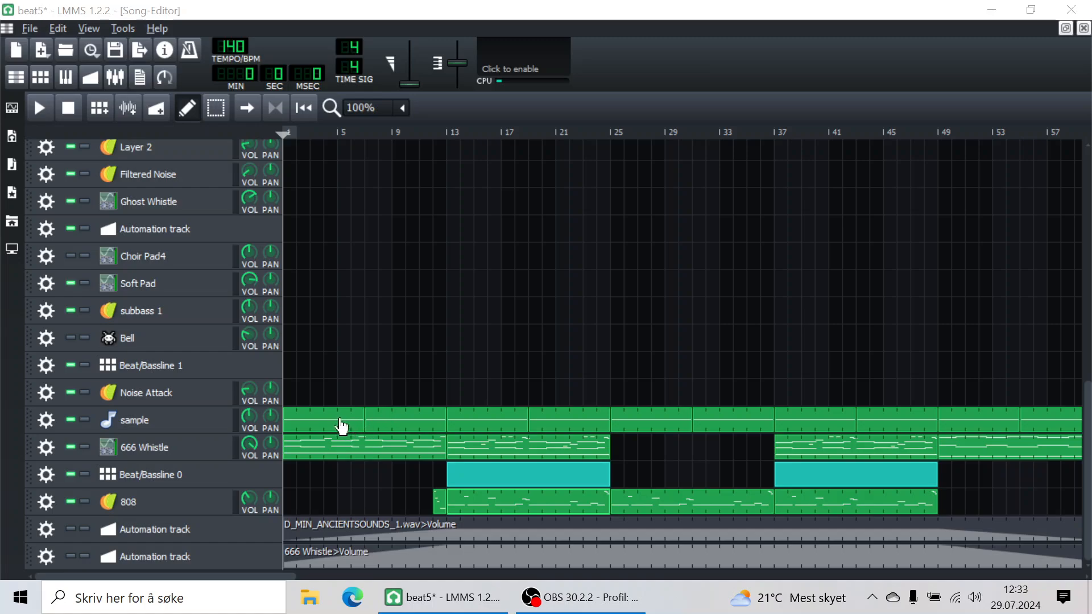
# Step: Solo the sample track and play the song from the start to hear that track alone
pyautogui.click(85, 420)
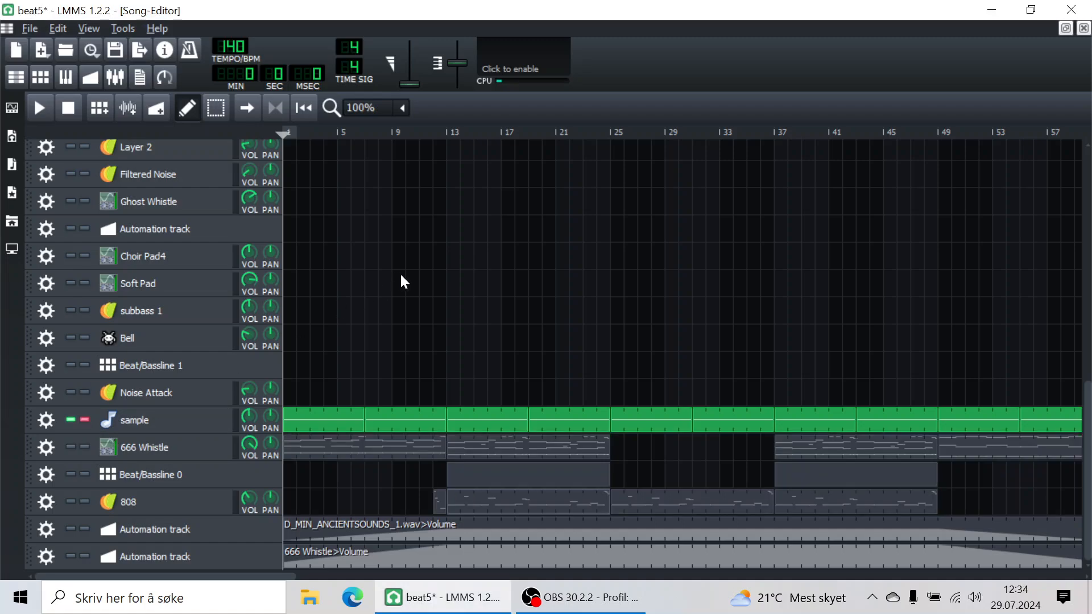
pyautogui.press('space')
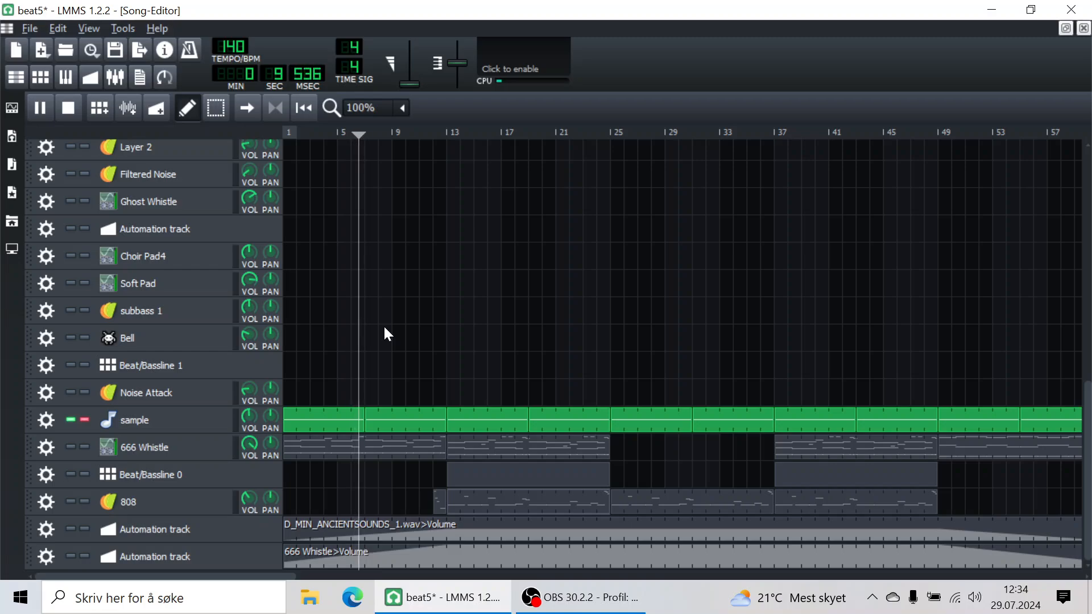
pyautogui.press('space')
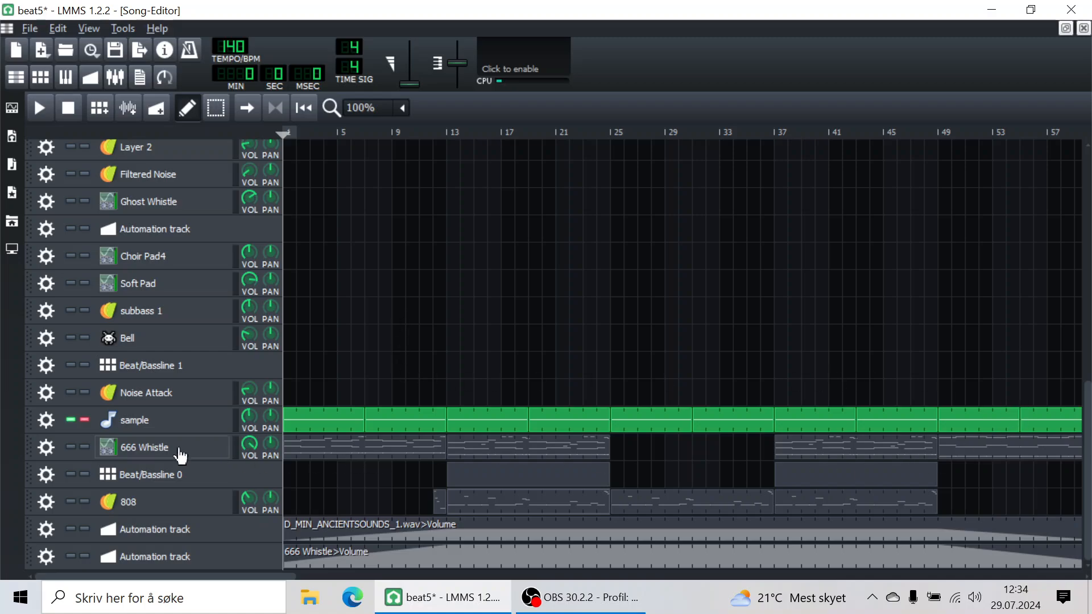
# Step: Unmute the 666 Whistle track and view the first six bars of its pattern at bar 49
pyautogui.click(70, 447)
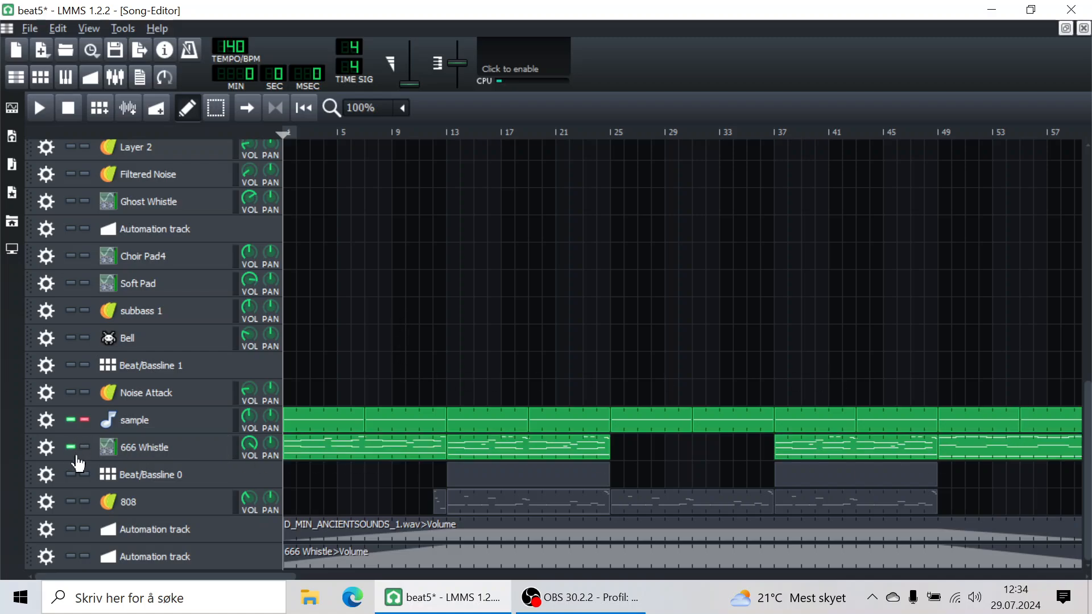
pyautogui.doubleClick(992, 459)
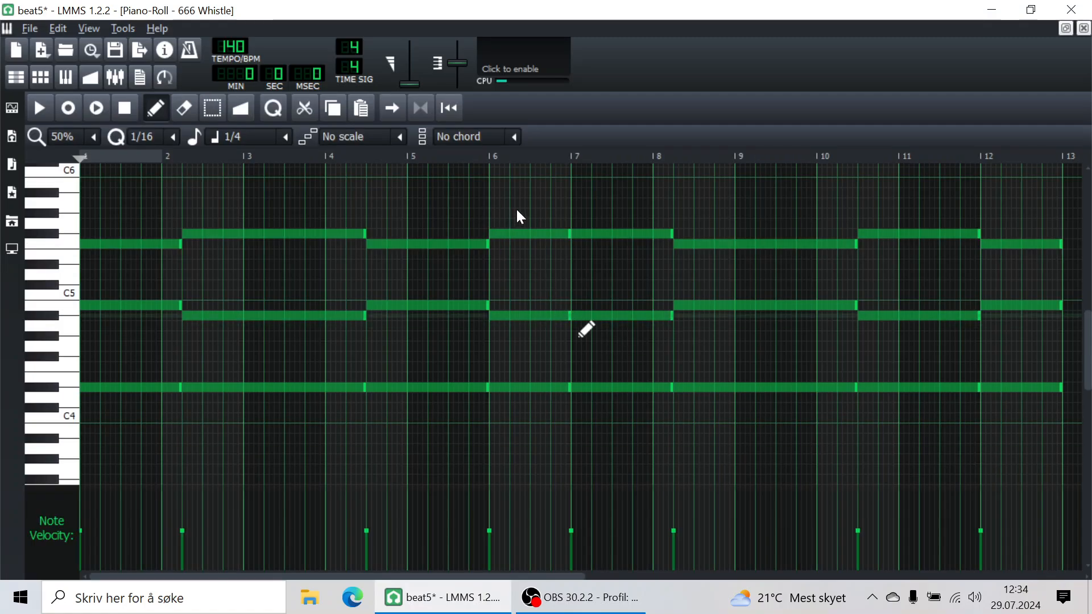
pyautogui.moveTo(520, 217)
pyautogui.mouseDown()
pyautogui.moveTo(535, 258)
pyautogui.moveTo(111, 443)
pyautogui.moveTo(89, 442)
pyautogui.mouseUp()
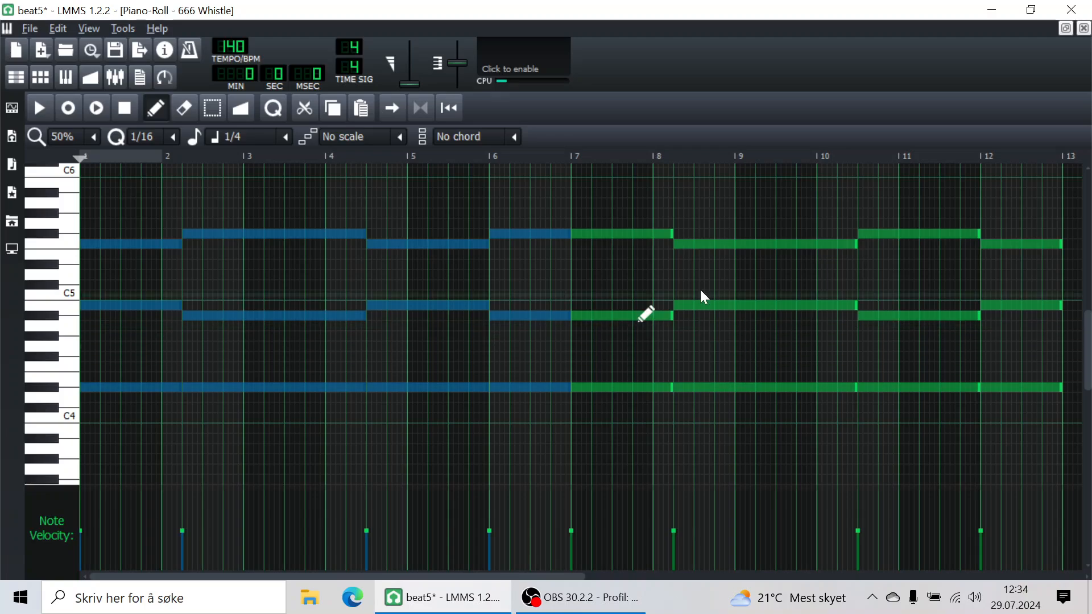
pyautogui.click(20, 75)
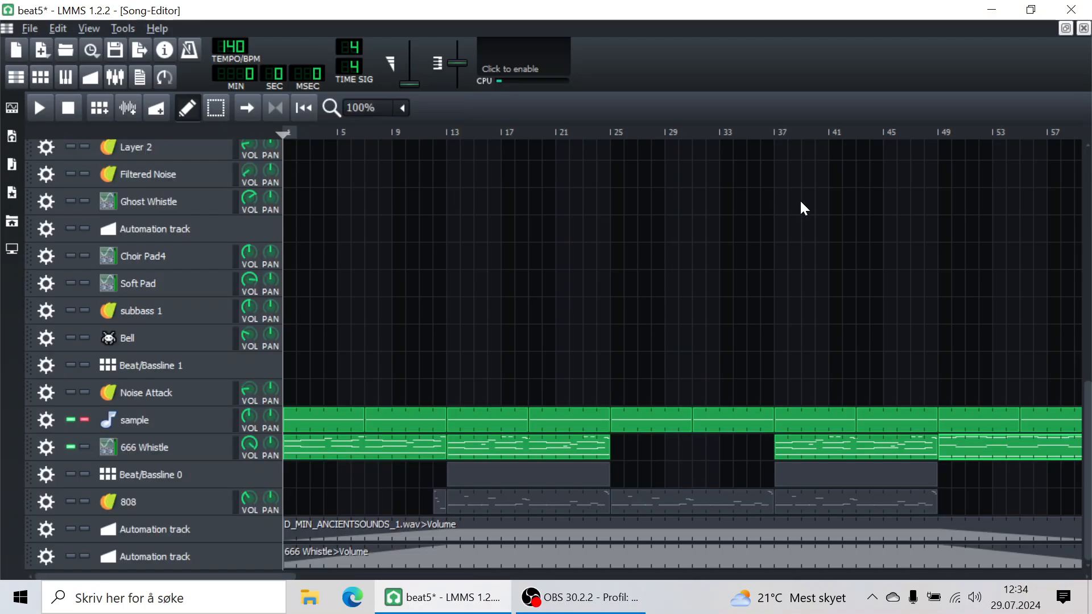
# Step: Play the song from bar 49 to hear the 666 Whistle chords together with the sample
pyautogui.moveTo(938, 133); pyautogui.dragTo(933, 133)
pyautogui.press('space')
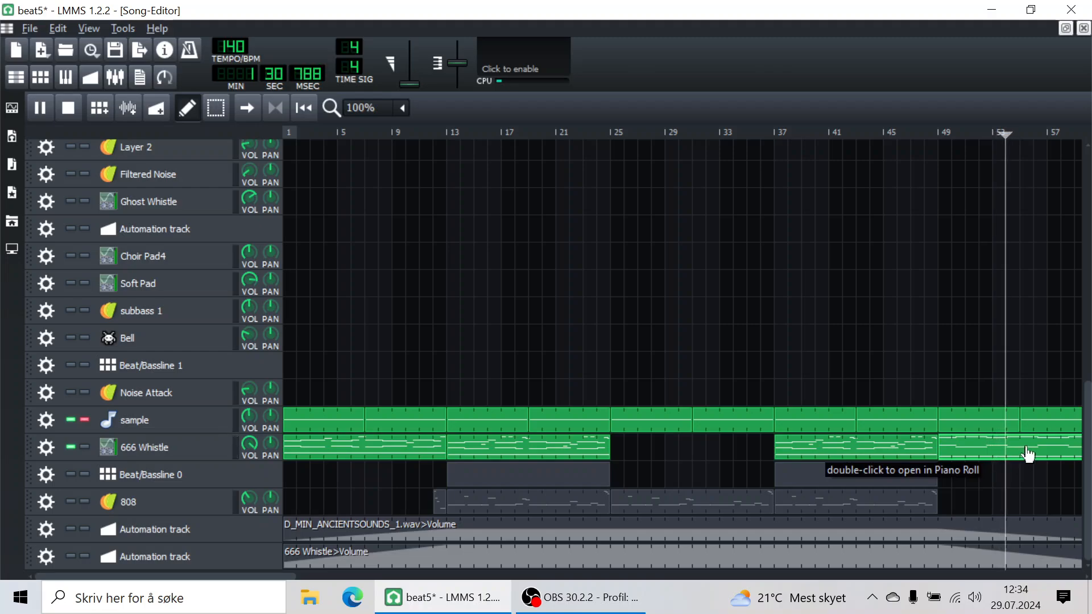
pyautogui.press('space')
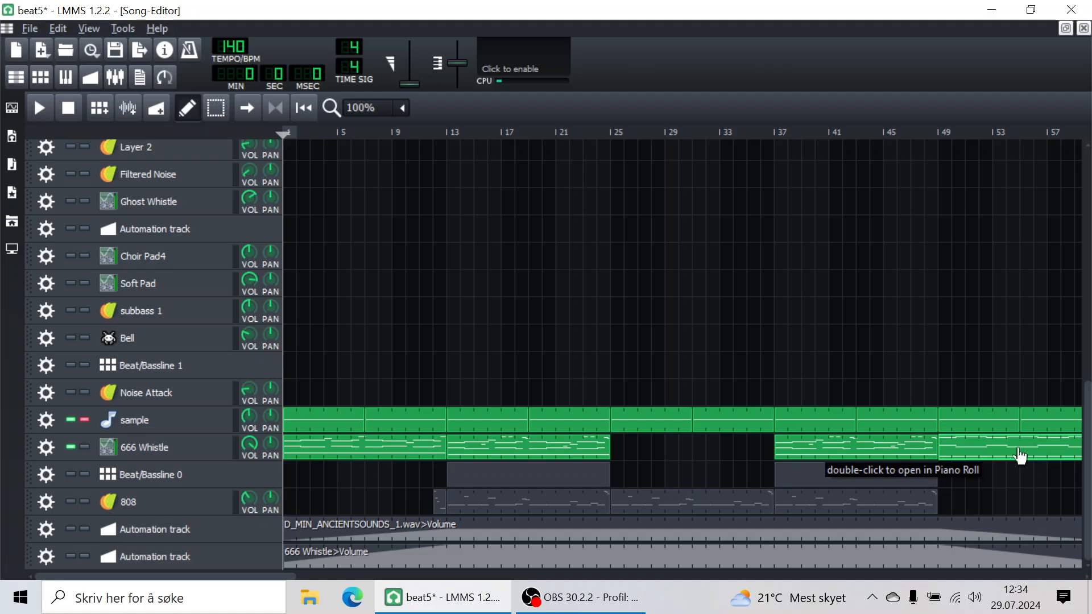
# Step: Examine the first three chords and the whole first six bars of the 666 Whistle pattern at bar 49
pyautogui.doubleClick(1019, 454)
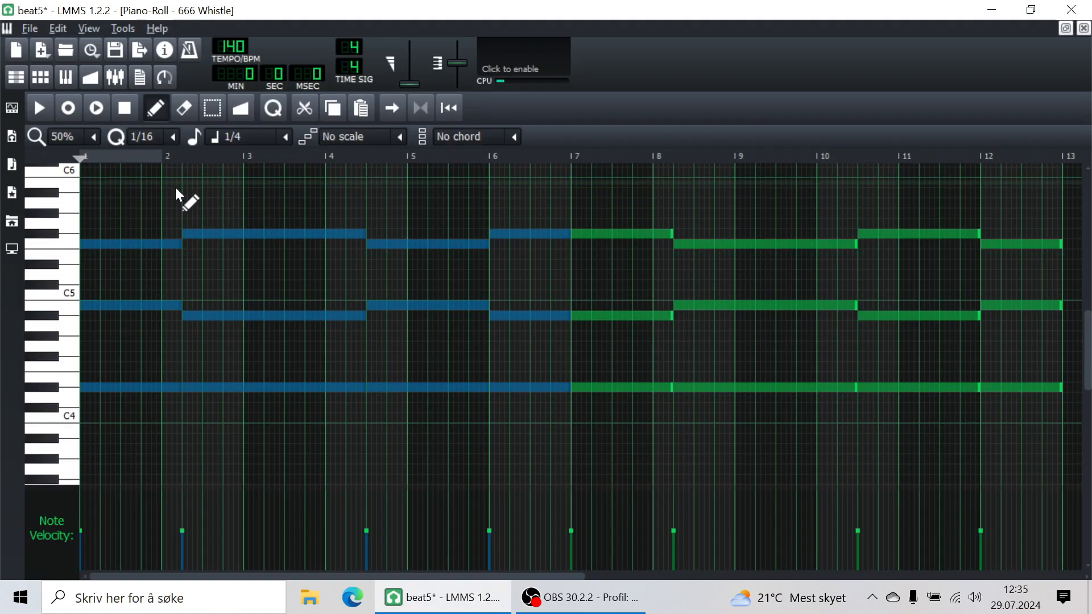
pyautogui.moveTo(159, 179); pyautogui.dragTo(87, 415)
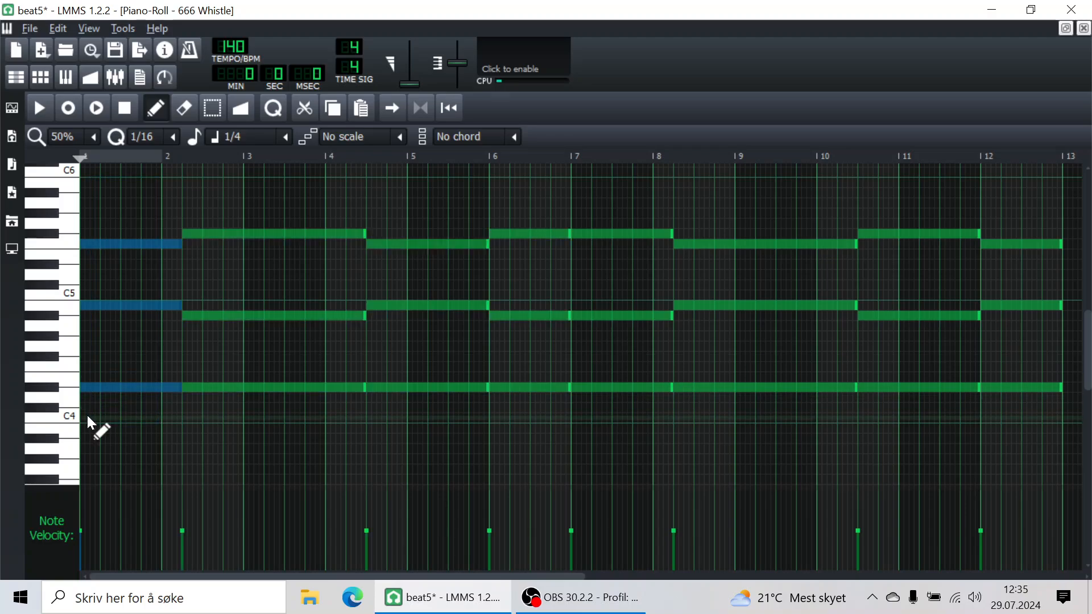
pyautogui.keyDown('ctrl'); pyautogui.click(120, 180); pyautogui.keyUp('ctrl')
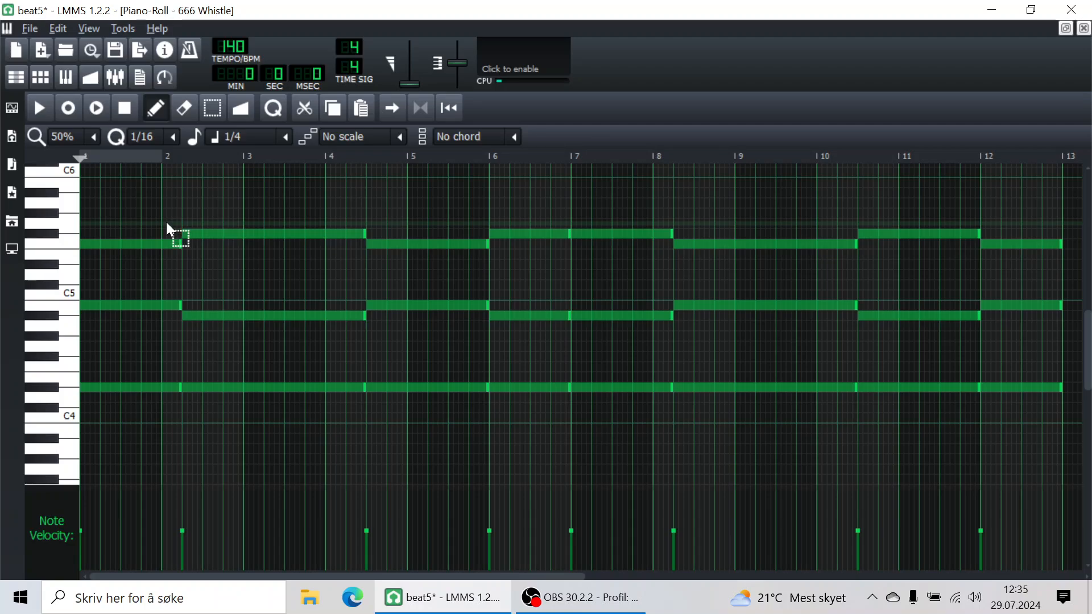
pyautogui.moveTo(165, 220); pyautogui.dragTo(173, 407)
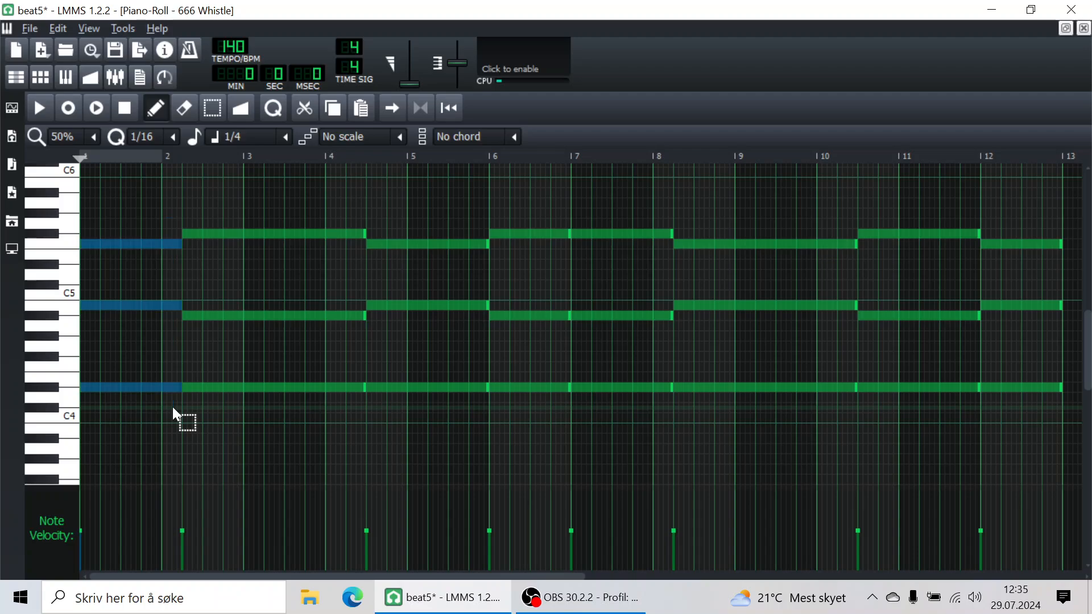
pyautogui.moveTo(329, 209); pyautogui.dragTo(344, 392)
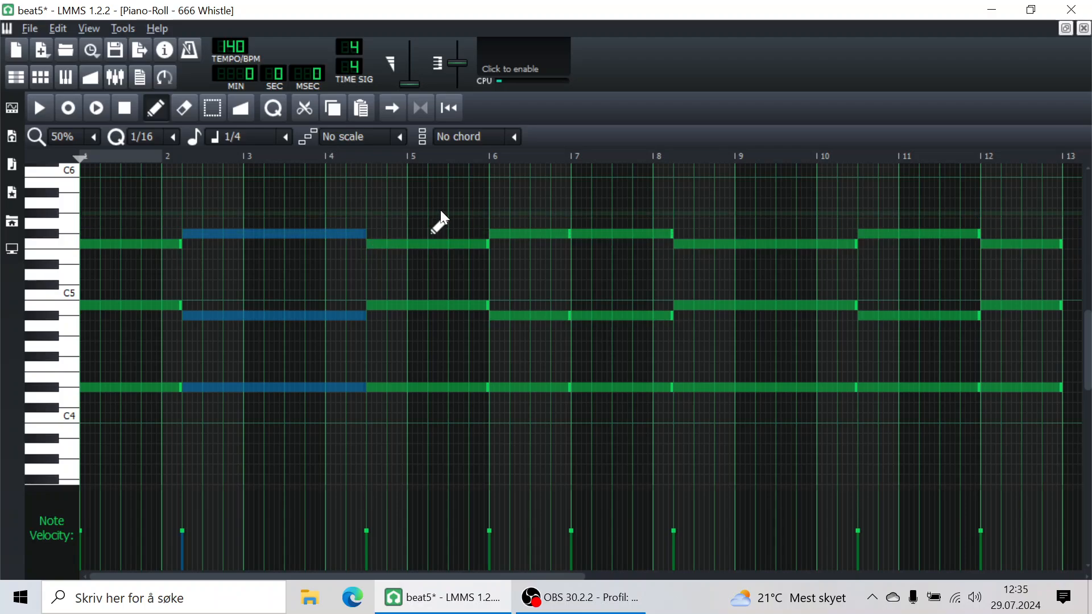
pyautogui.moveTo(397, 208); pyautogui.dragTo(449, 410)
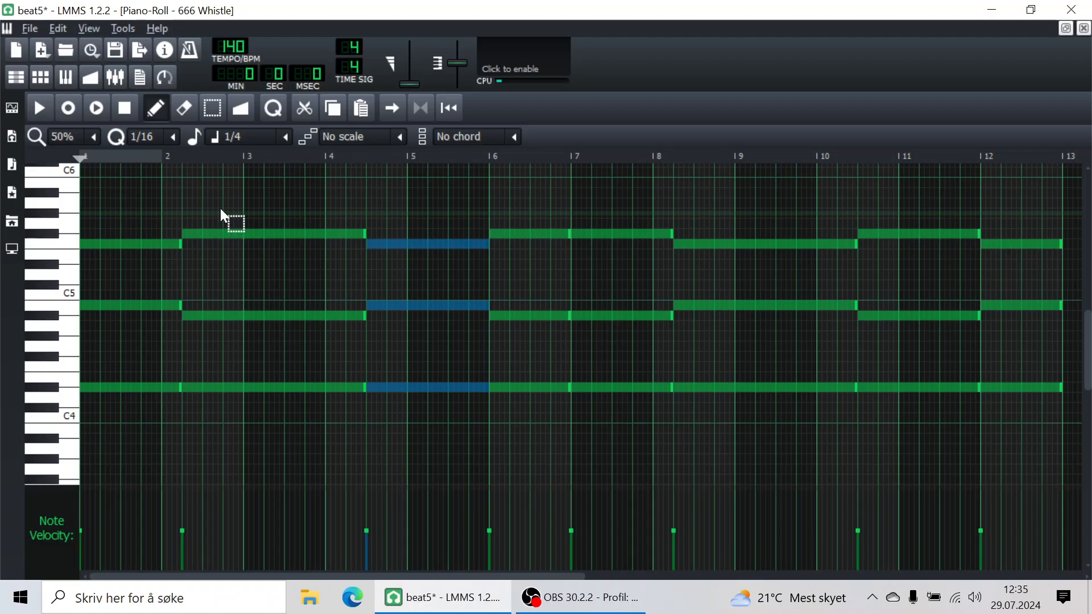
pyautogui.hotkey('ctrl', 'a')
pyautogui.moveTo(440, 198); pyautogui.dragTo(85, 449)
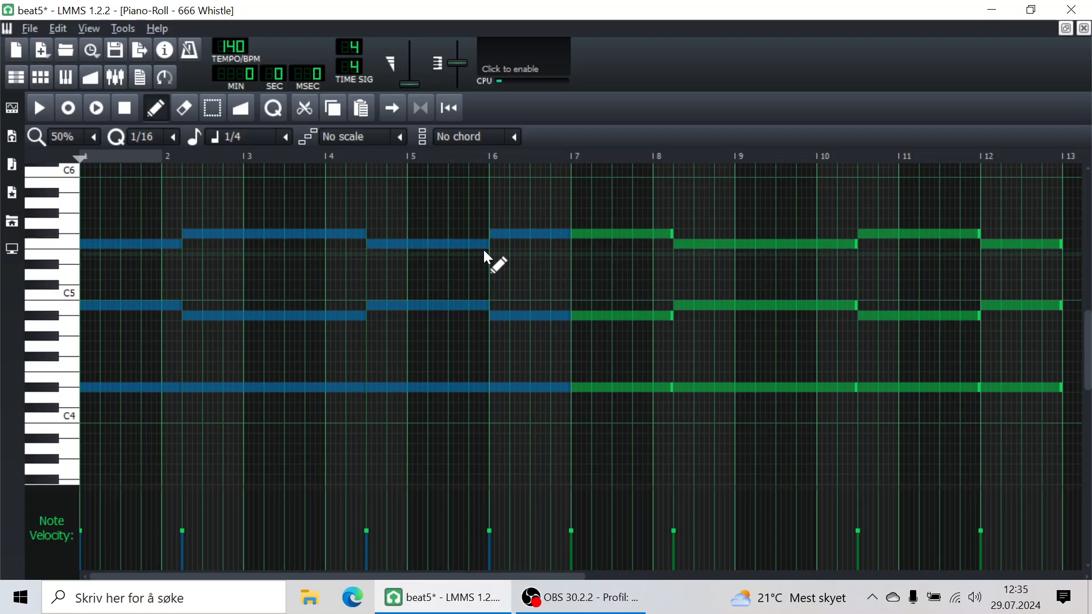
# Step: Overlay all the chord notes on the 666 Whistle pattern at bar 1 to compare them, and undo the overlay
pyautogui.hotkey('ctrl', 'a')
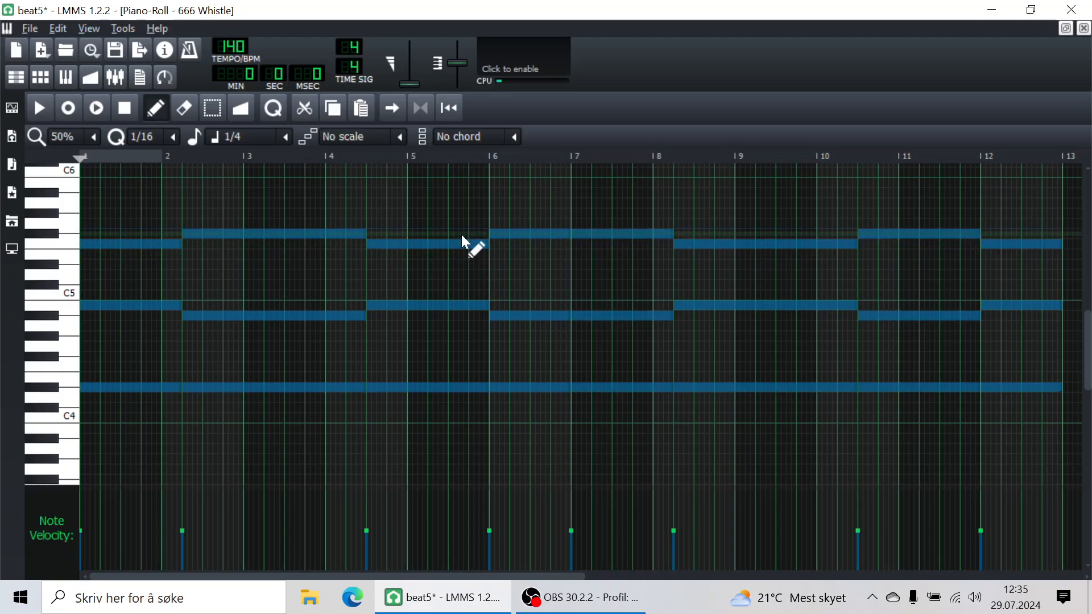
pyautogui.click(23, 77)
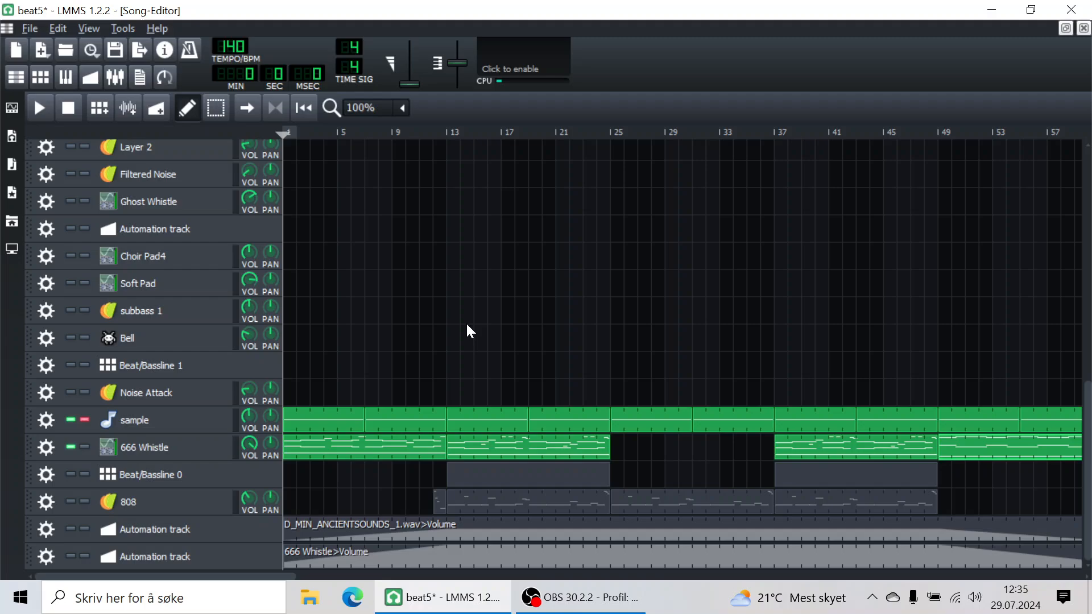
pyautogui.doubleClick(399, 446)
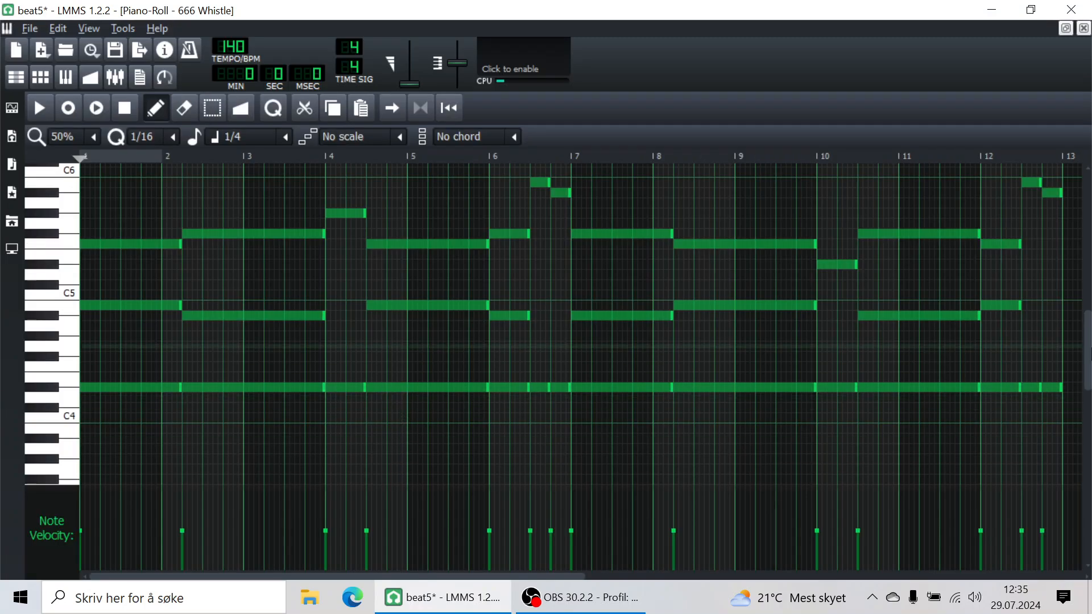
pyautogui.scroll(1, 1087, 341)
pyautogui.hotkey('ctrl', 'a')
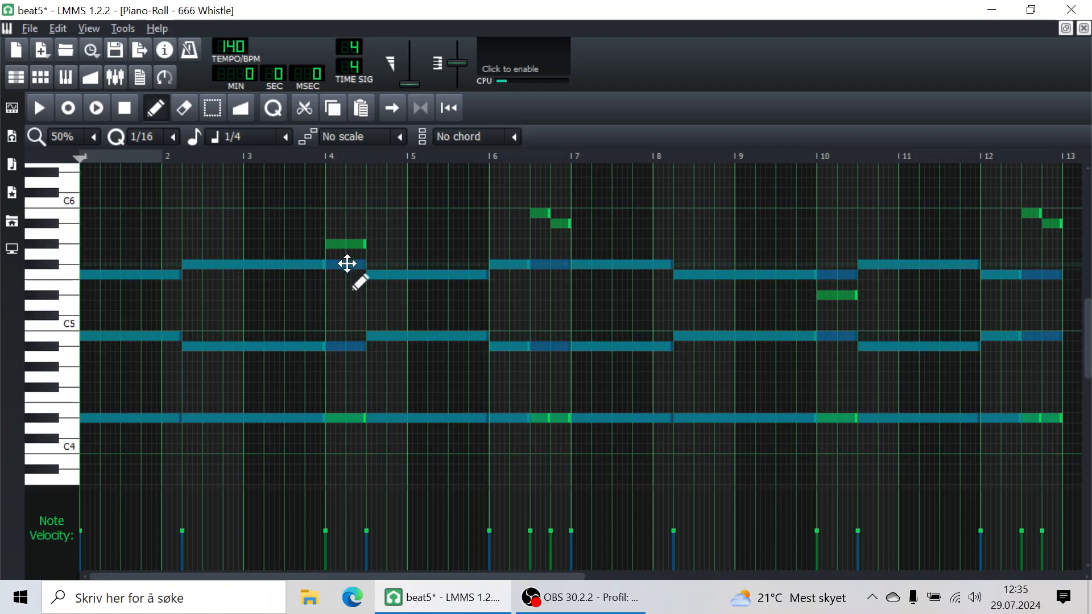
pyautogui.hotkey('ctrl', 'z')
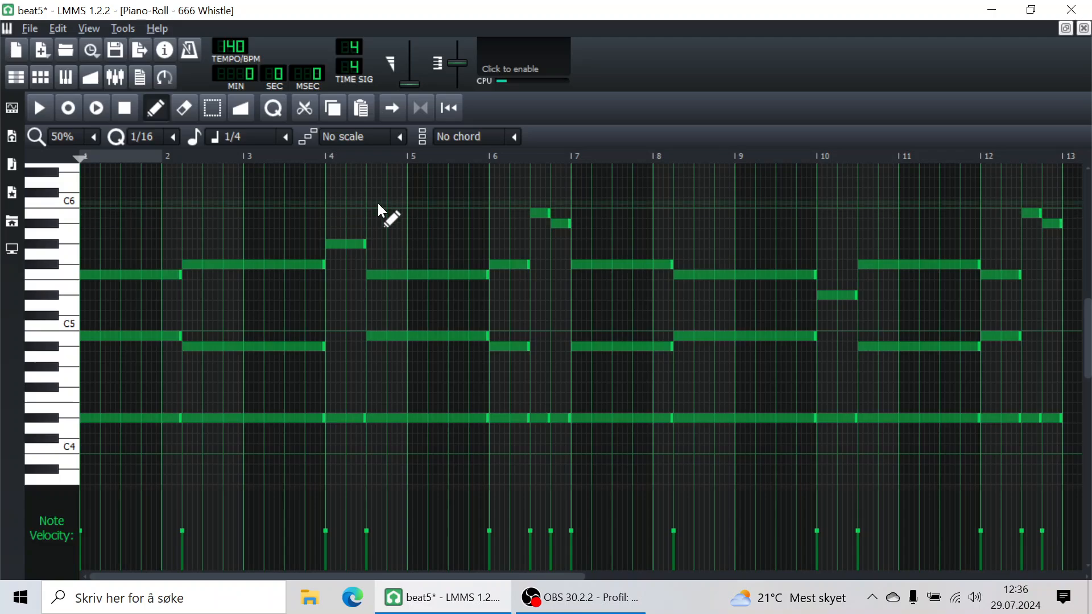
# Step: Play the song from the start and view the 666 Whistle pattern at bar 1 during playback
pyautogui.click(15, 76)
pyautogui.press('space')
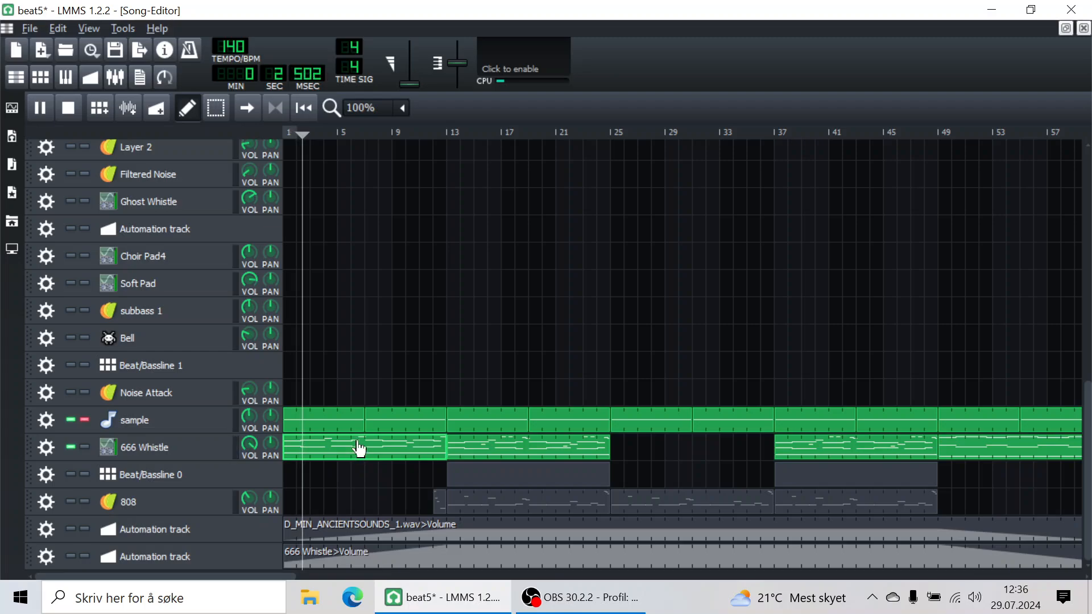
pyautogui.doubleClick(384, 451)
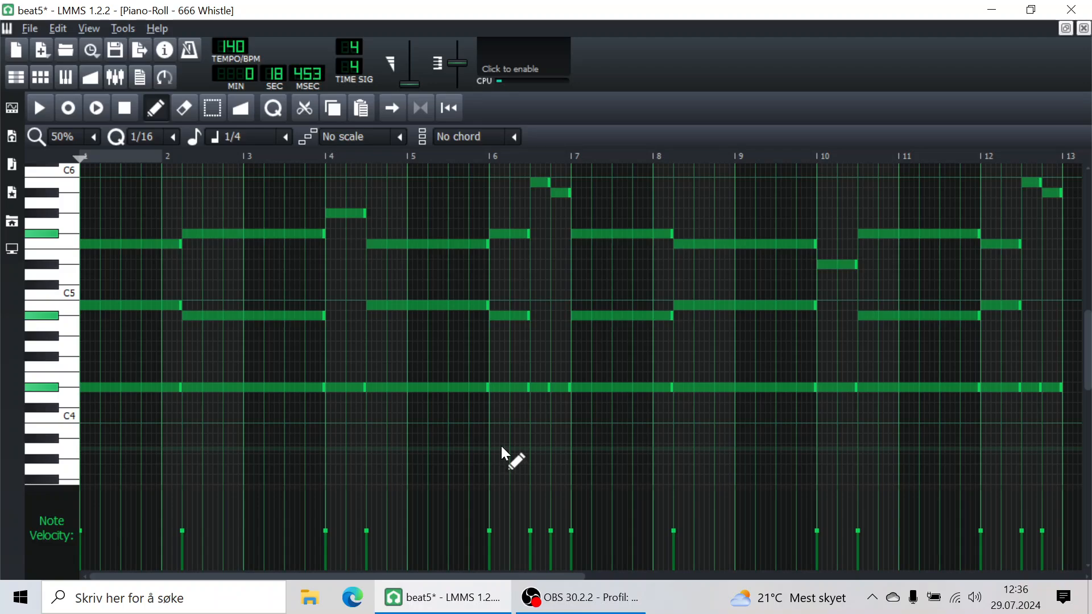
pyautogui.press('space')
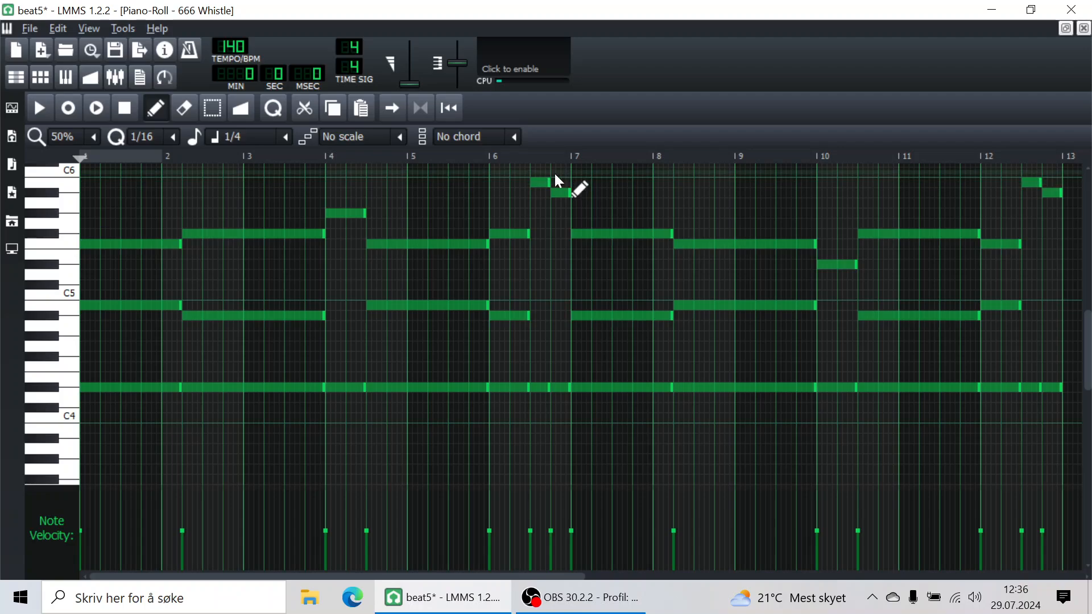
# Step: Compare the two six-bar halves of the 666 Whistle pattern at bar 1 and single out the melody notes at bars 10 and 4
pyautogui.moveTo(570, 170); pyautogui.dragTo(57, 458)
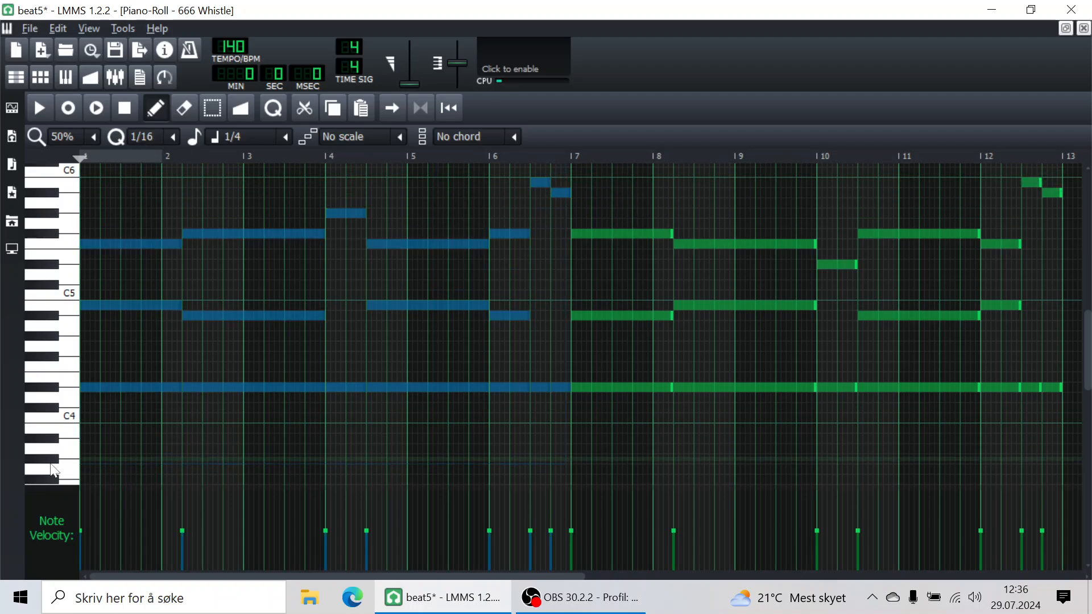
pyautogui.click(7, 80)
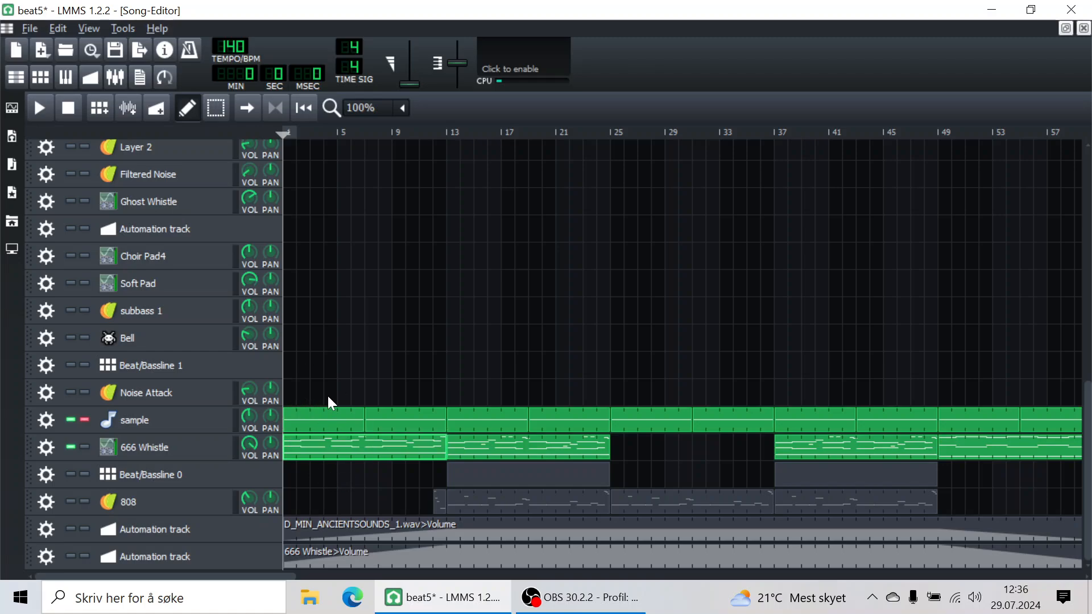
pyautogui.doubleClick(371, 446)
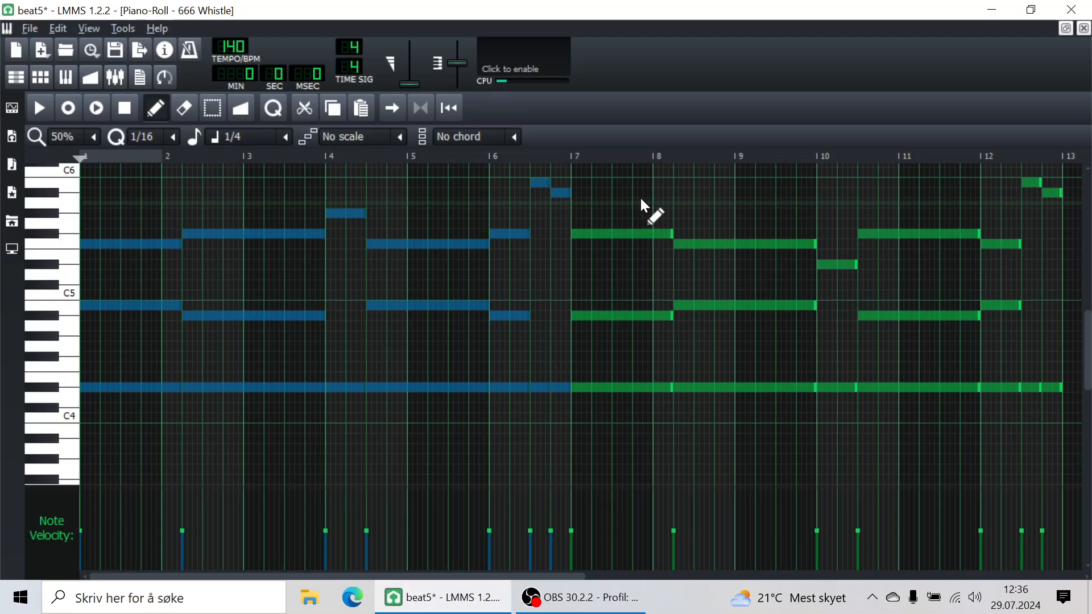
pyautogui.moveTo(599, 178); pyautogui.dragTo(1052, 458)
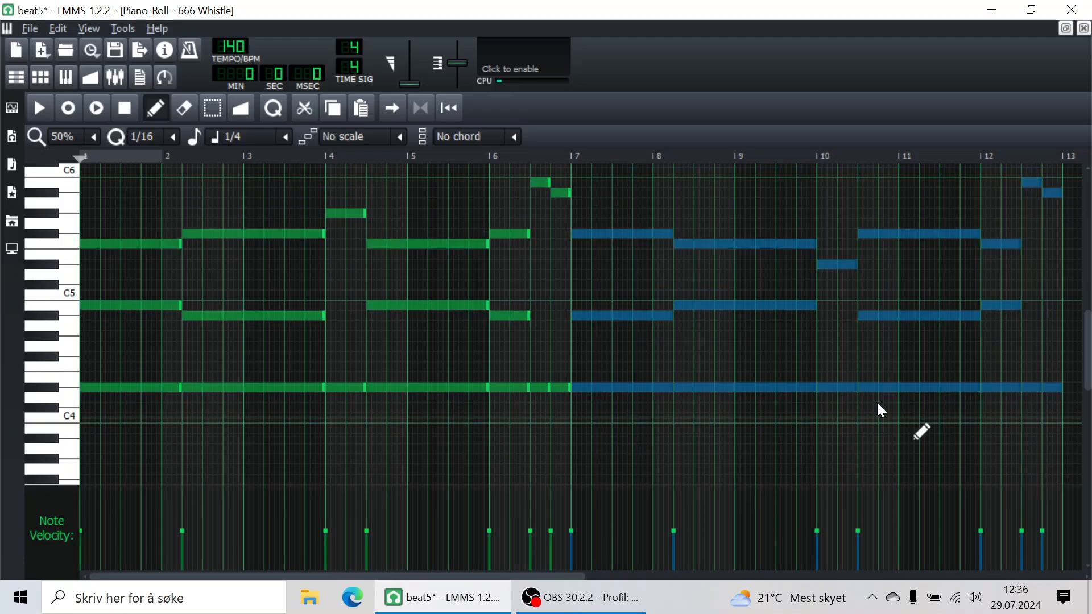
pyautogui.click(824, 266)
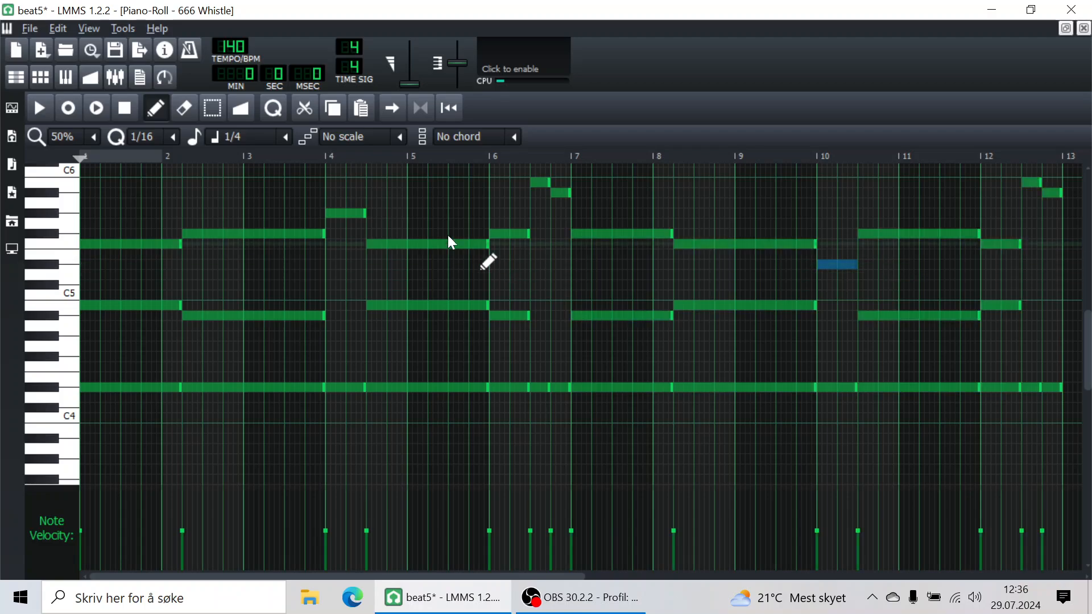
pyautogui.click(329, 214)
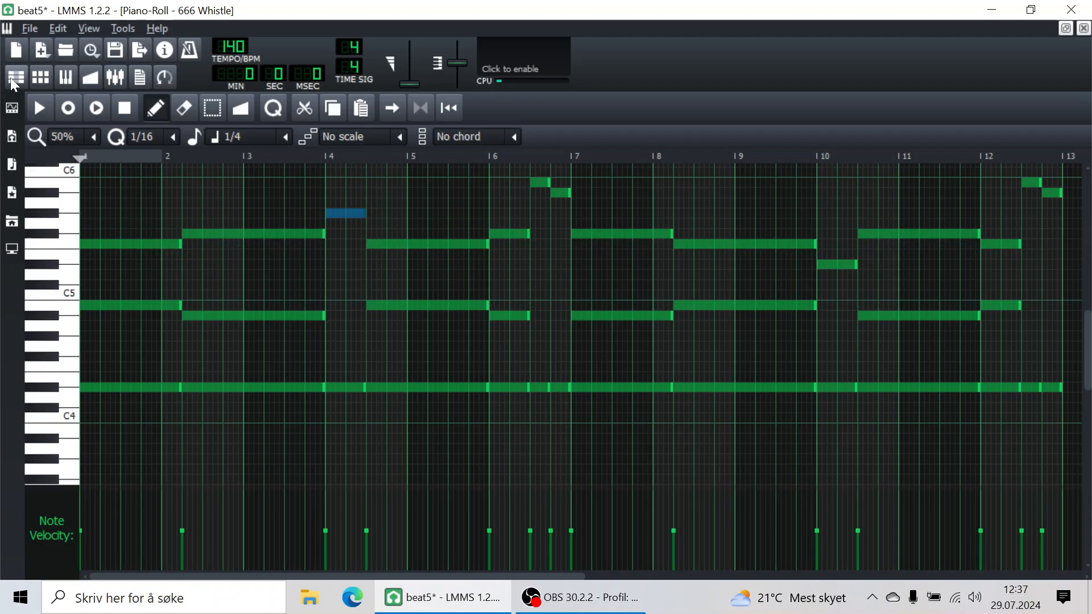
# Step: Overlay all notes of the first 666 Whistle pattern on the pattern at bar 13 to compare the melodies
pyautogui.hotkey('ctrl', 'a')
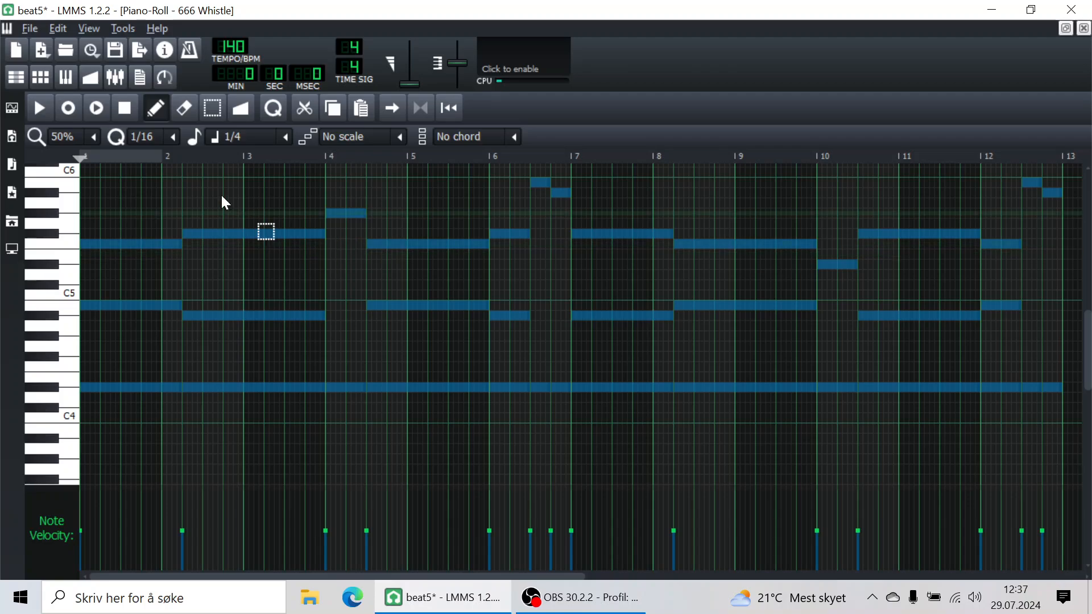
pyautogui.click(16, 80)
pyautogui.doubleClick(532, 447)
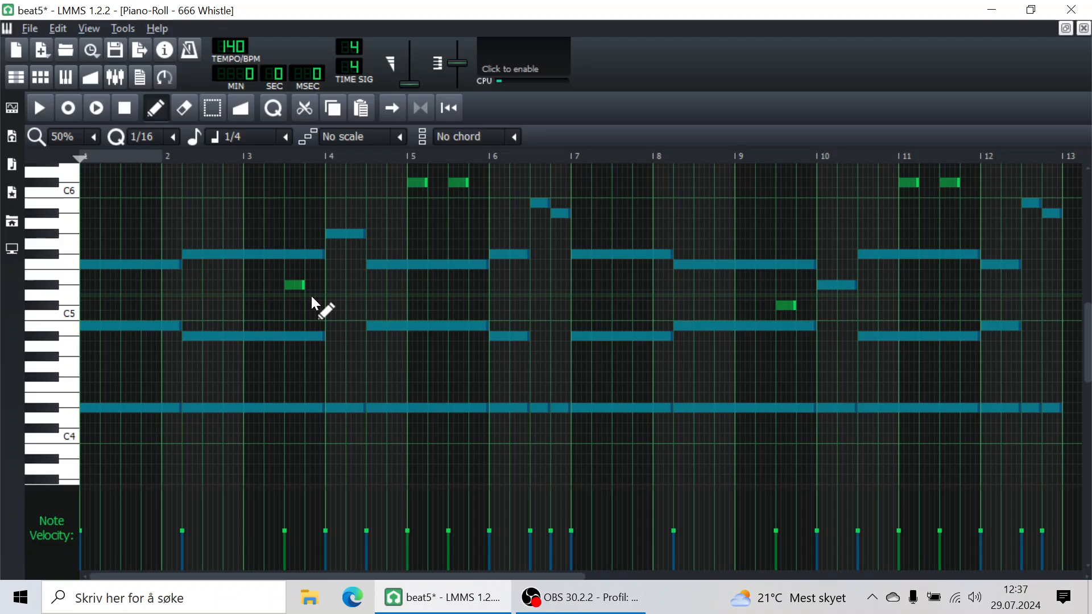
pyautogui.moveTo(1090, 338); pyautogui.dragTo(1090, 333)
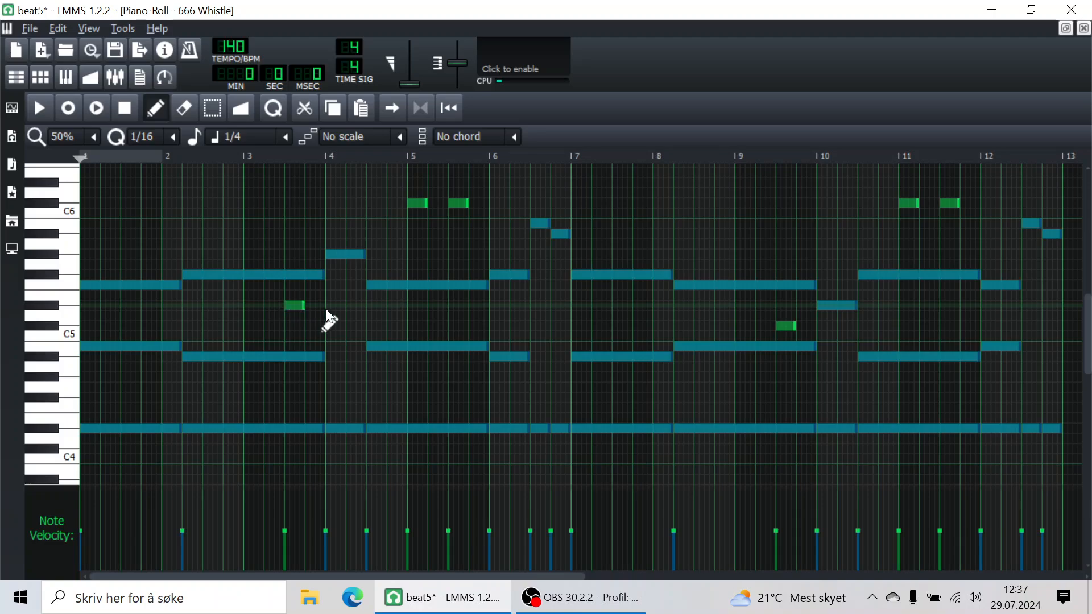
# Step: Clear the note selection and play the 666 Whistle pattern at bar 13 in the piano roll
pyautogui.keyDown('ctrl'); pyautogui.click(311, 212); pyautogui.keyUp('ctrl')
pyautogui.press('space')
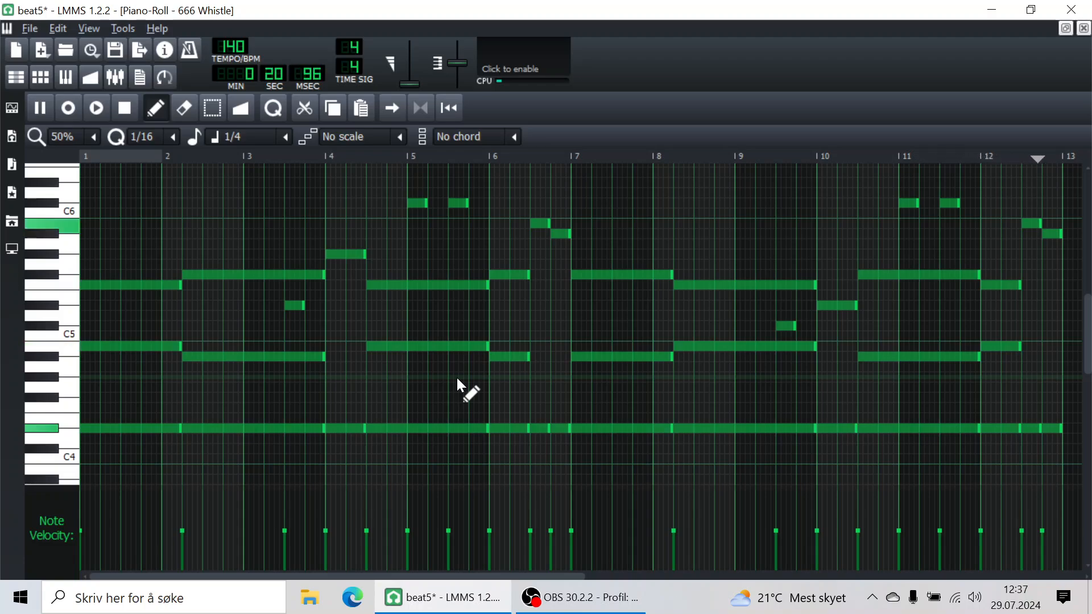
pyautogui.press('space')
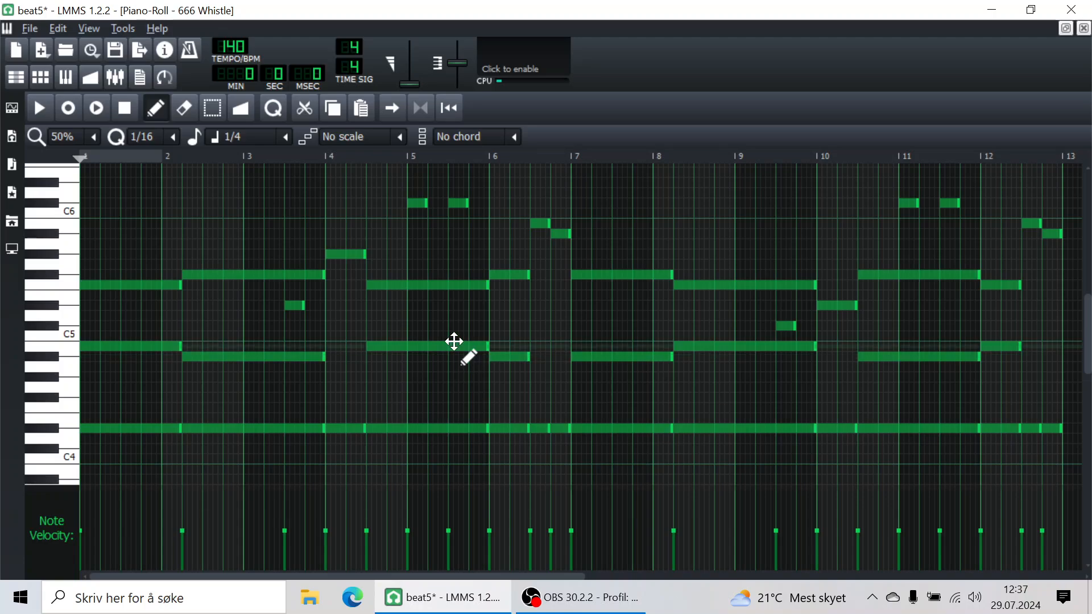
# Step: Select the single melody note halfway through bar 3 of the 666 Whistle pattern and try nudging it sideways
pyautogui.moveTo(326, 307); pyautogui.dragTo(269, 321)
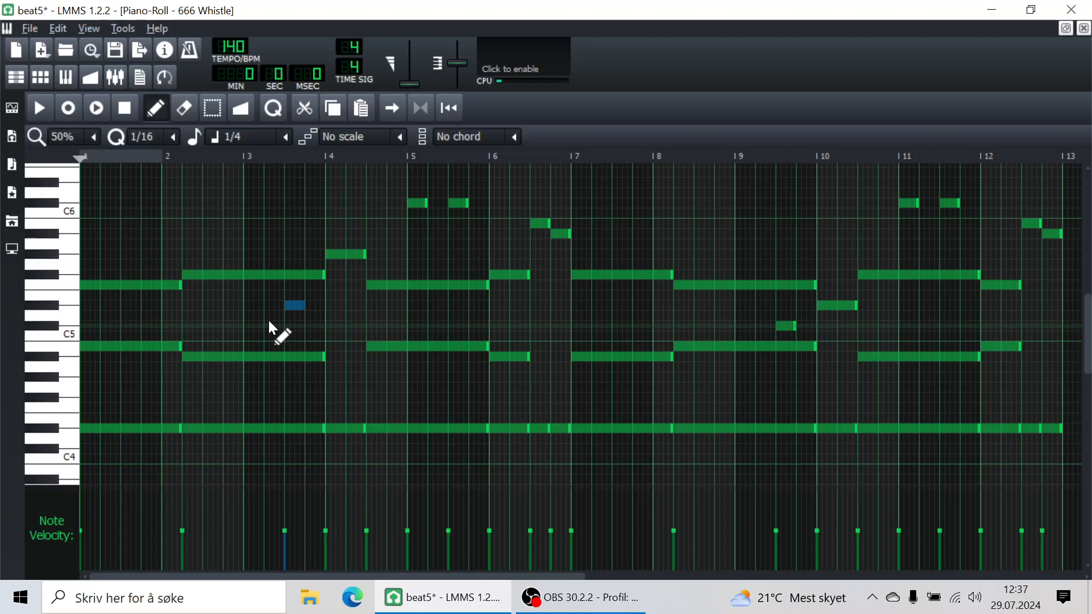
pyautogui.hotkey('shift', 'Left')
pyautogui.hotkey('shift', 'Right')
pyautogui.hotkey('shift', 'Right')
pyautogui.hotkey('shift', 'Right')
# Step: Play the song from bar 13 to hear the second 666 Whistle pattern, and unmute the Beat/Bassline 0 track
pyautogui.click(15, 76)
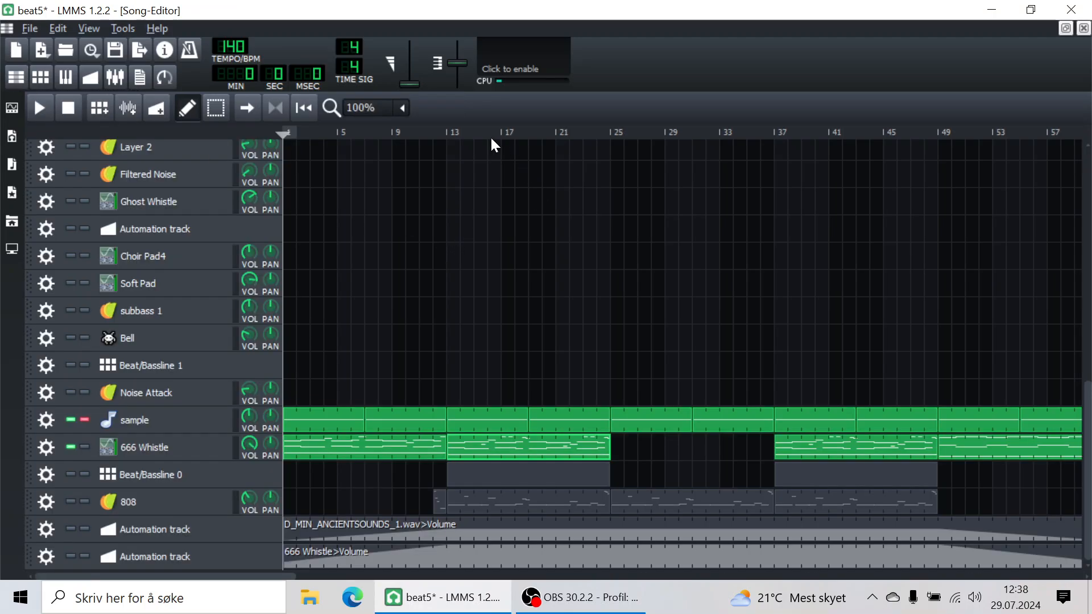
pyautogui.click(449, 131)
pyautogui.press('space')
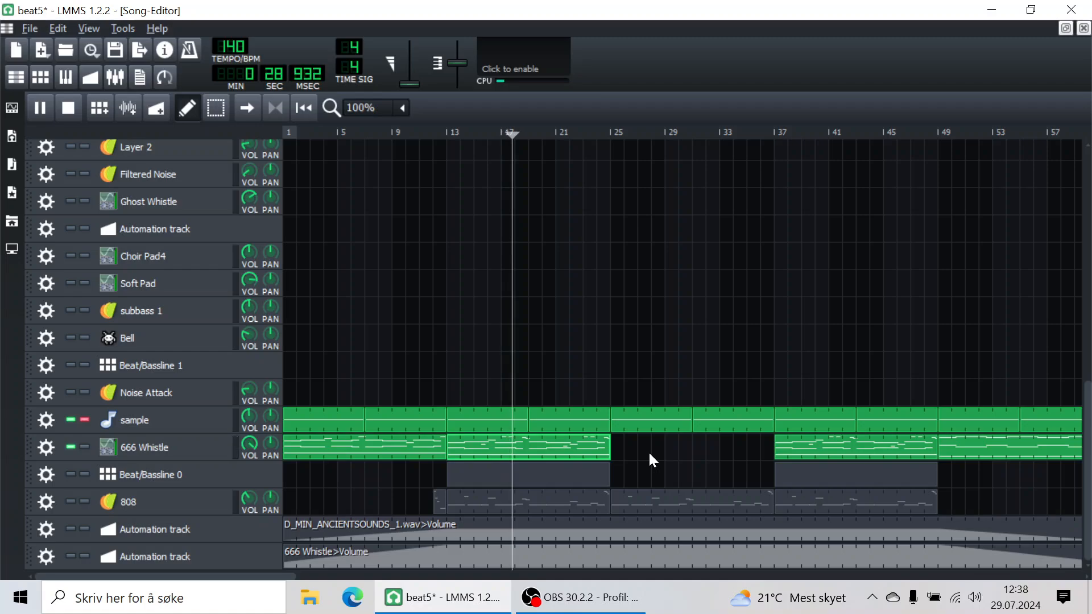
pyautogui.press('space')
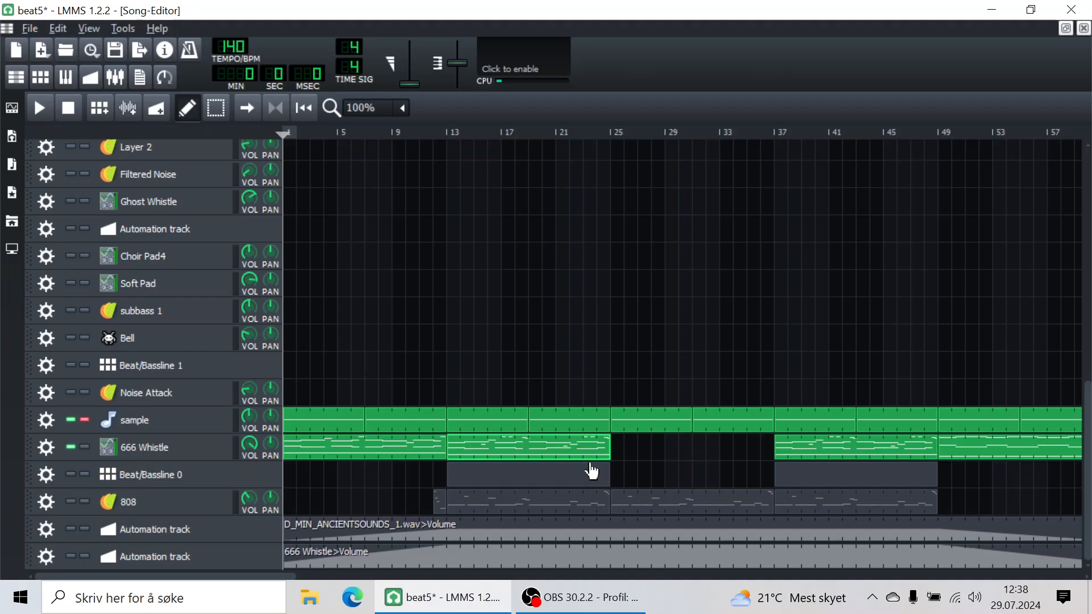
pyautogui.click(71, 475)
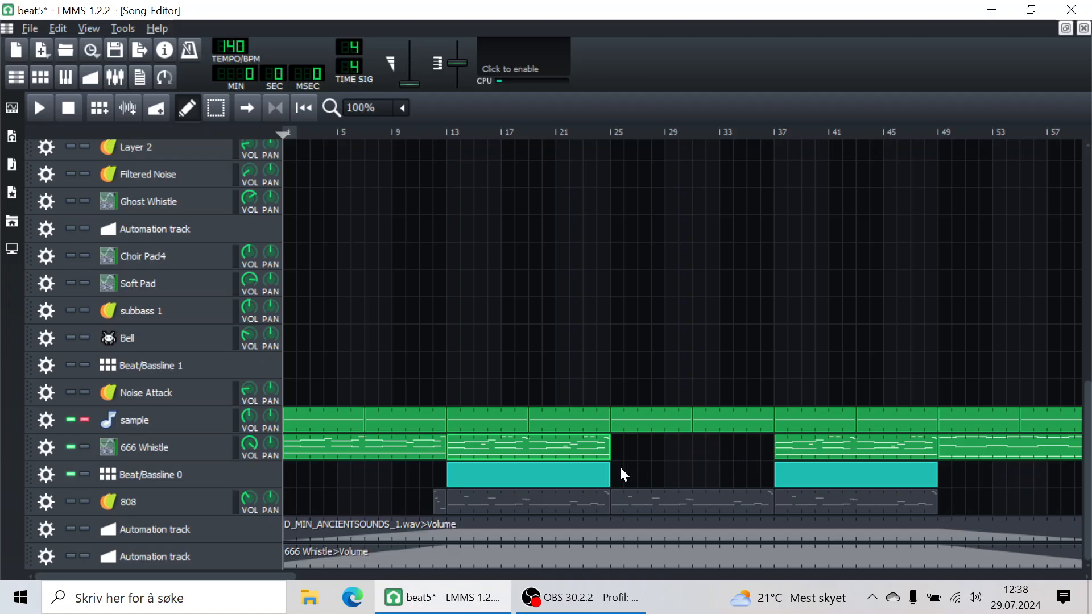
# Step: Overlay all notes of the 666 Whistle pattern at bar 13 on the first Kick 1 pattern in Beat/Bassline 0
pyautogui.doubleClick(563, 455)
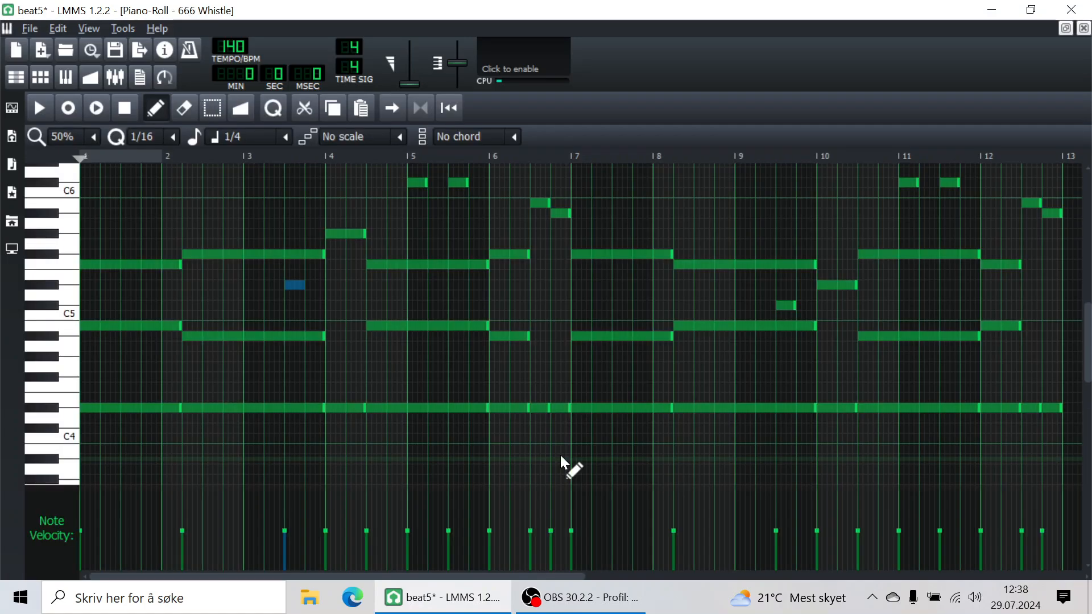
pyautogui.hotkey('ctrl', 'a')
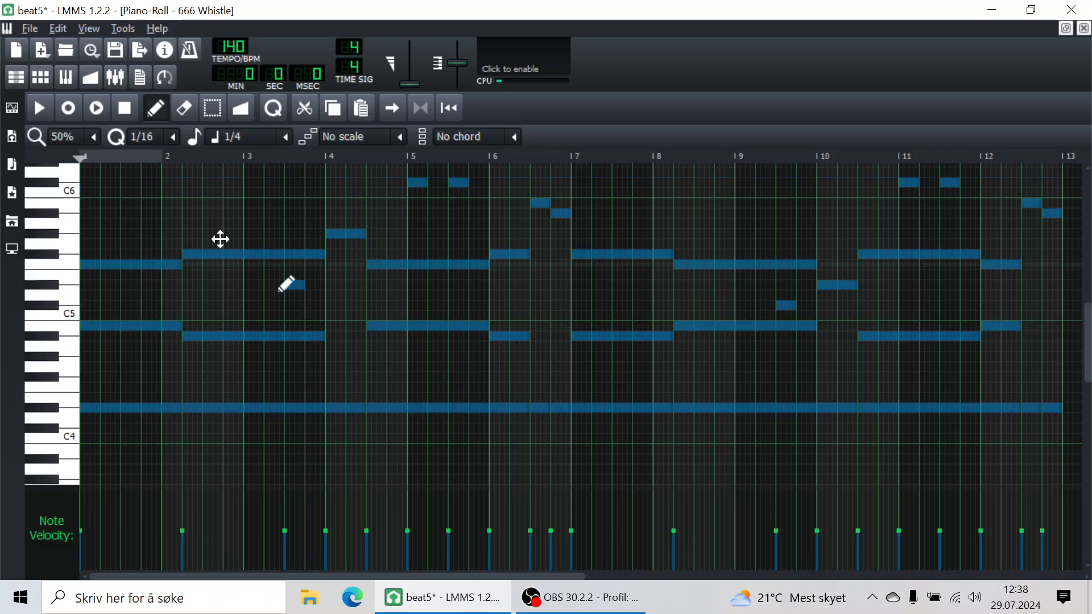
pyautogui.click(19, 77)
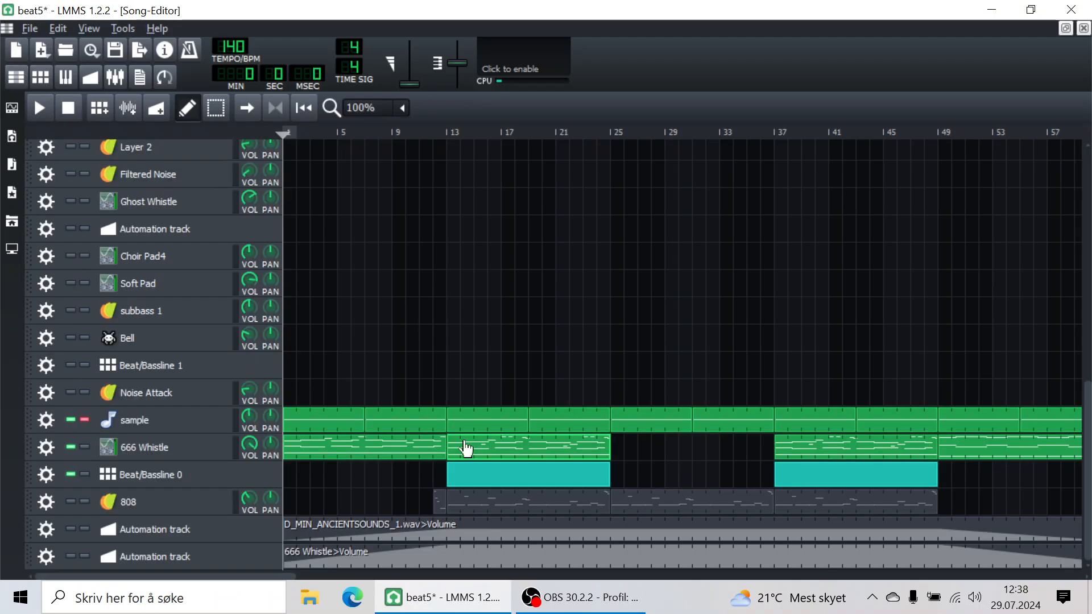
pyautogui.doubleClick(488, 480)
pyautogui.rightClick(319, 257)
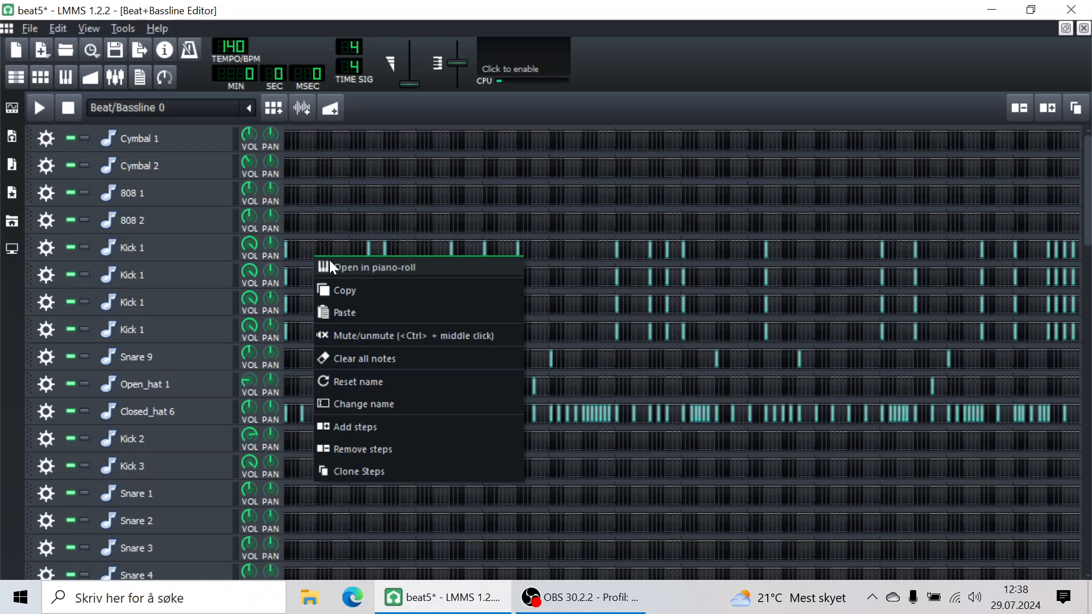
pyautogui.click(329, 260)
pyautogui.hotkey('ctrl', 'a')
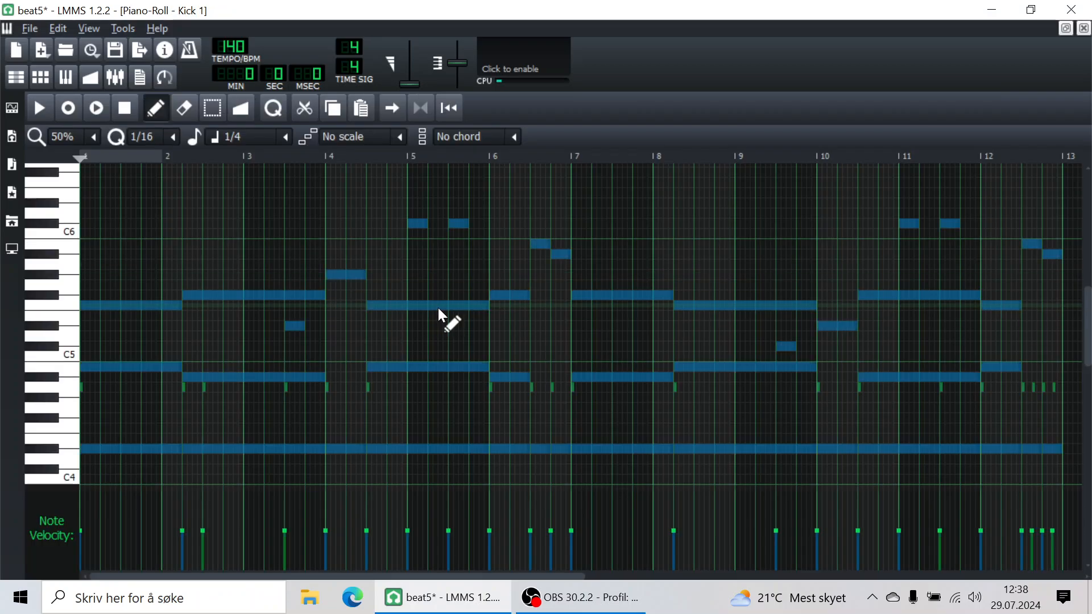
# Step: Raise the pasted melody notes an octave, lower them four semitones to compare with the kick hits, and delete them
pyautogui.hotkey('ctrl', 'Up')
pyautogui.hotkey('shift', 'Down')
pyautogui.hotkey('shift', 'Down')
pyautogui.hotkey('shift', 'Down')
pyautogui.hotkey('shift', 'Down')
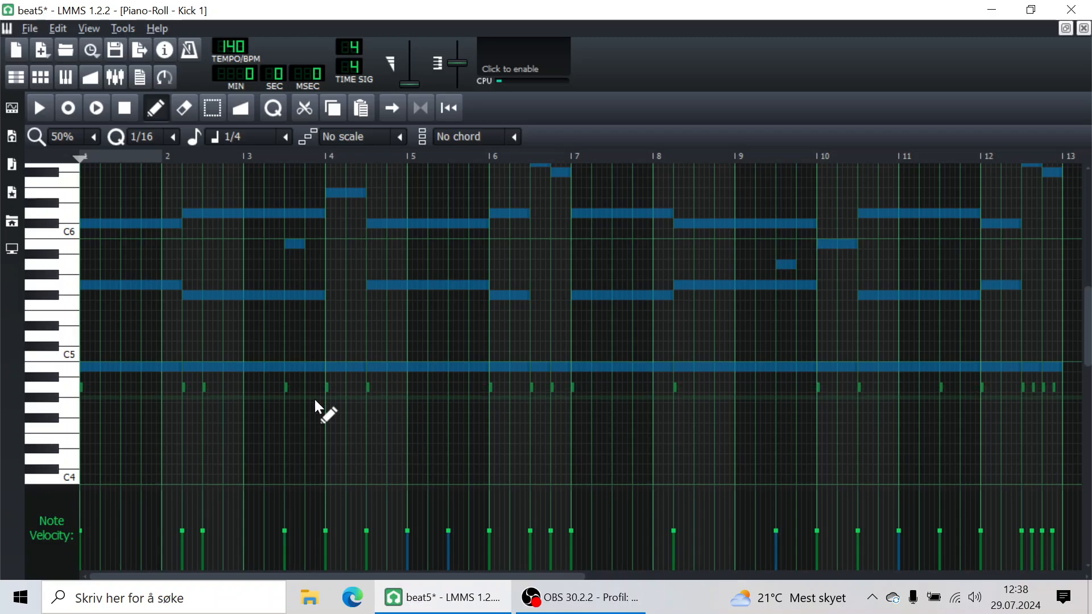
pyautogui.scroll(1, 507, 405)
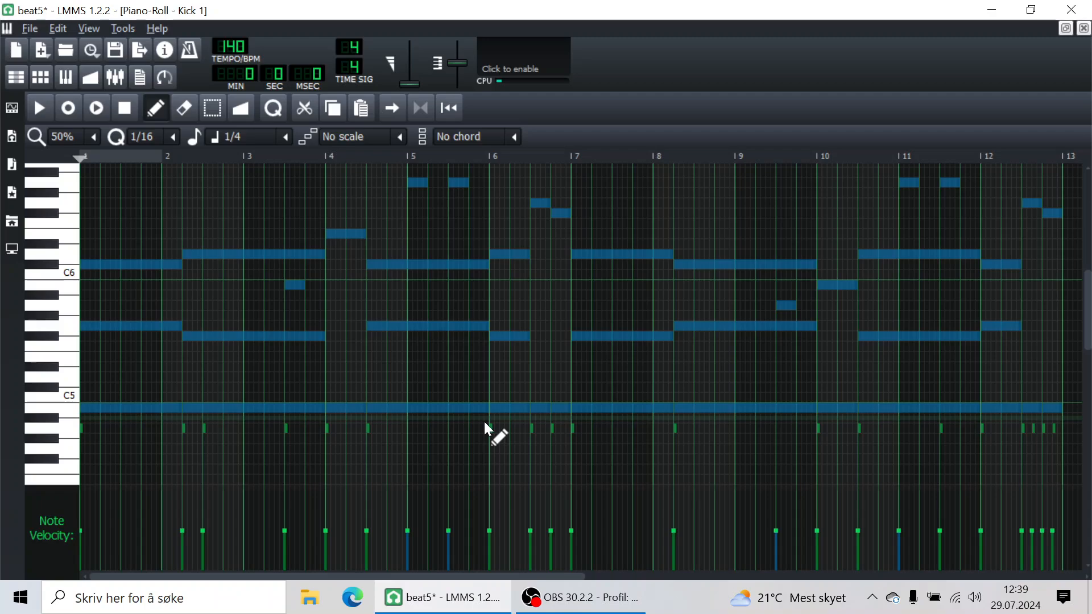
pyautogui.press('Delete')
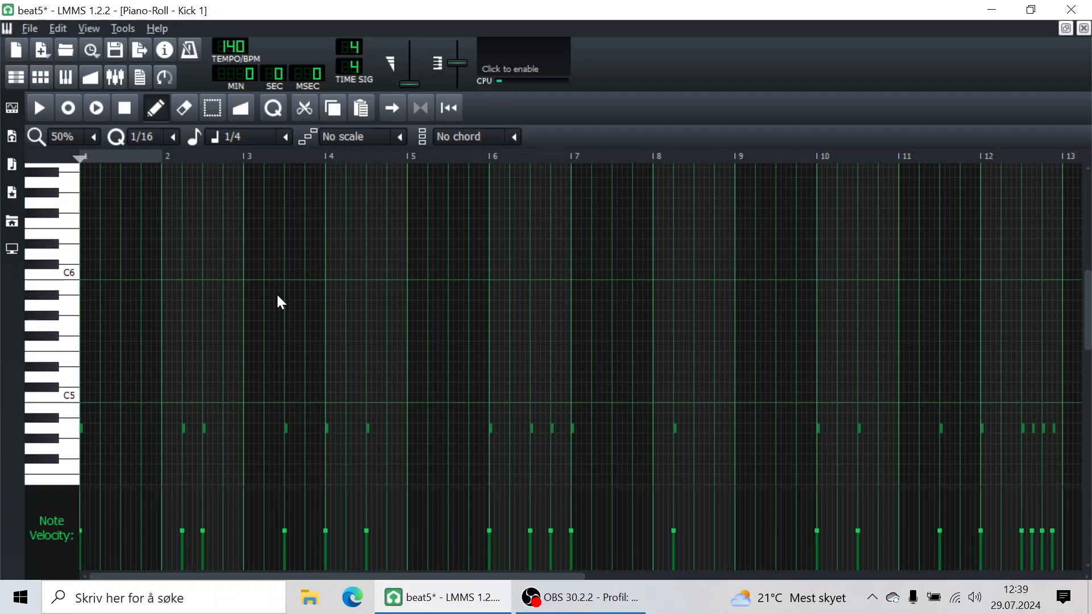
# Step: Overlay all notes of the first Kick 1 pattern on the Snare 9 pattern
pyautogui.hotkey('ctrl', 'a')
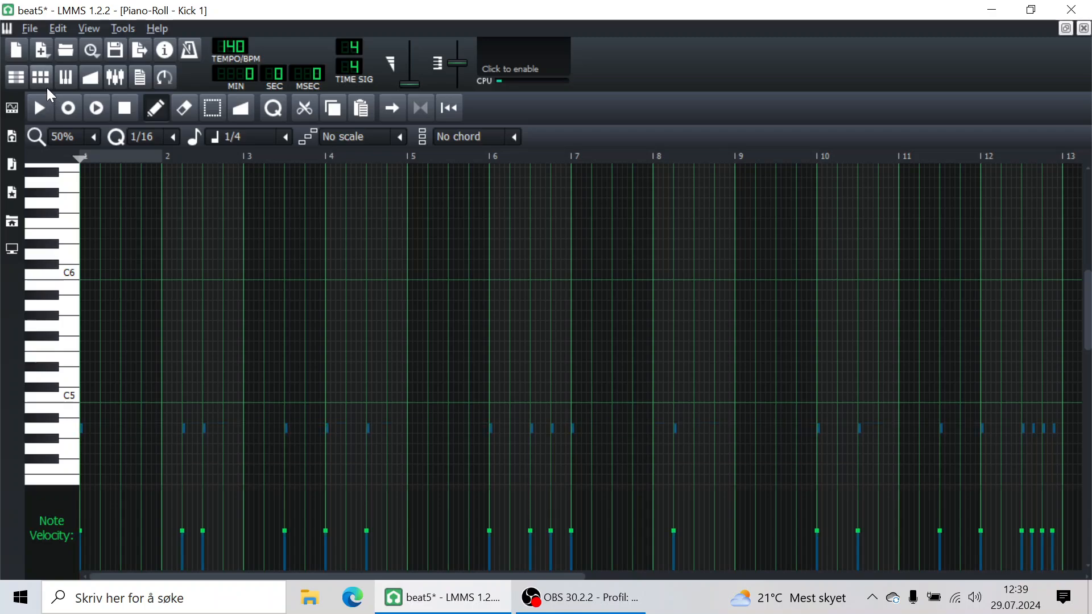
pyautogui.click(44, 80)
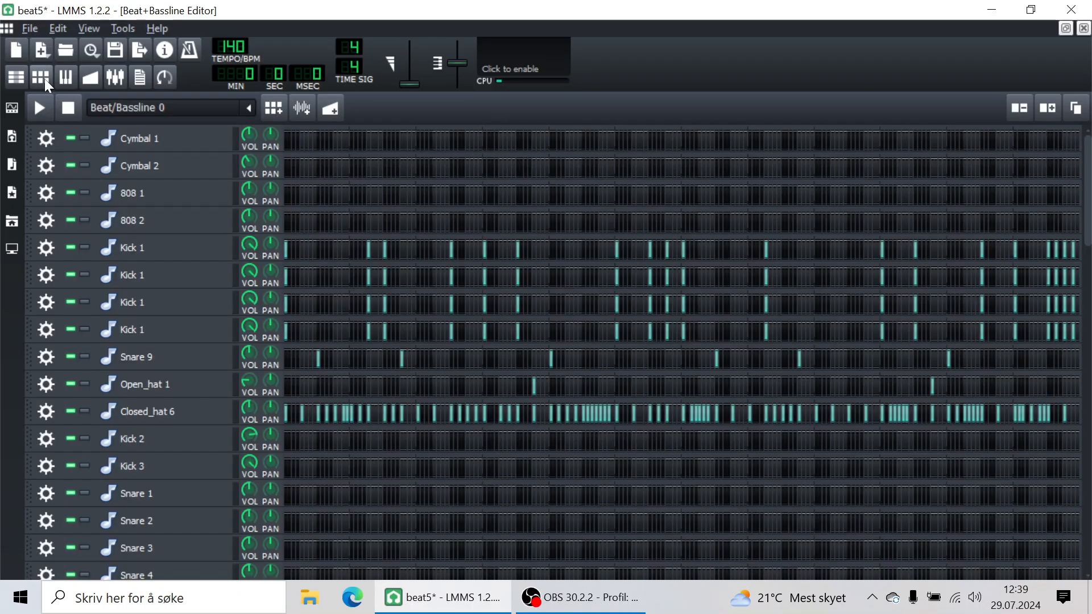
pyautogui.rightClick(343, 365)
pyautogui.click(359, 370)
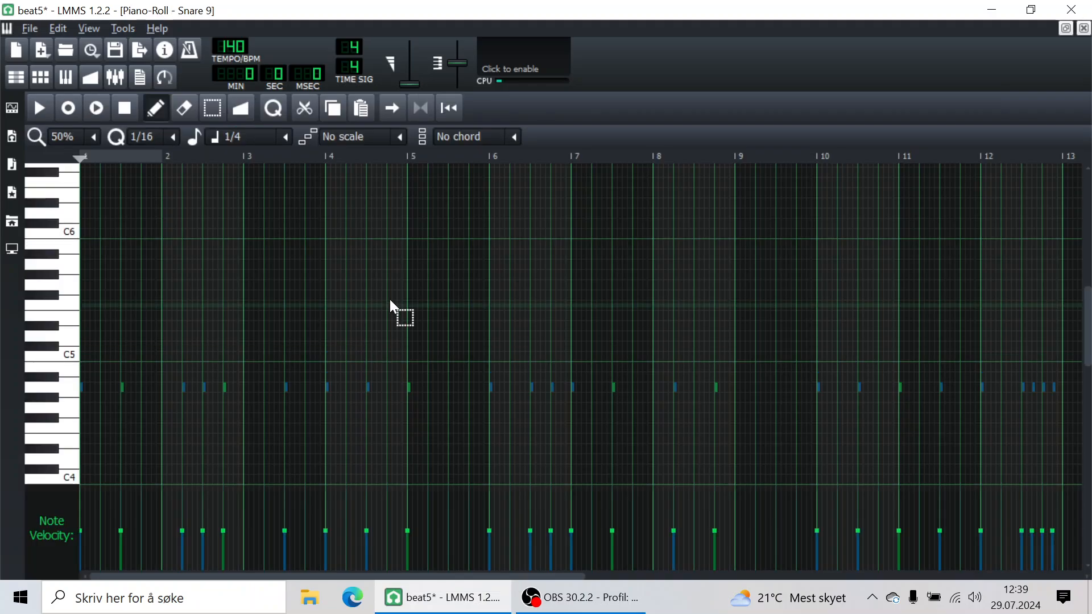
# Step: Raise the pasted kick notes three semitones to compare them with the snare hits, and delete them
pyautogui.hotkey('shift', 'Up')
pyautogui.hotkey('shift', 'Up')
pyautogui.hotkey('shift', 'Up')
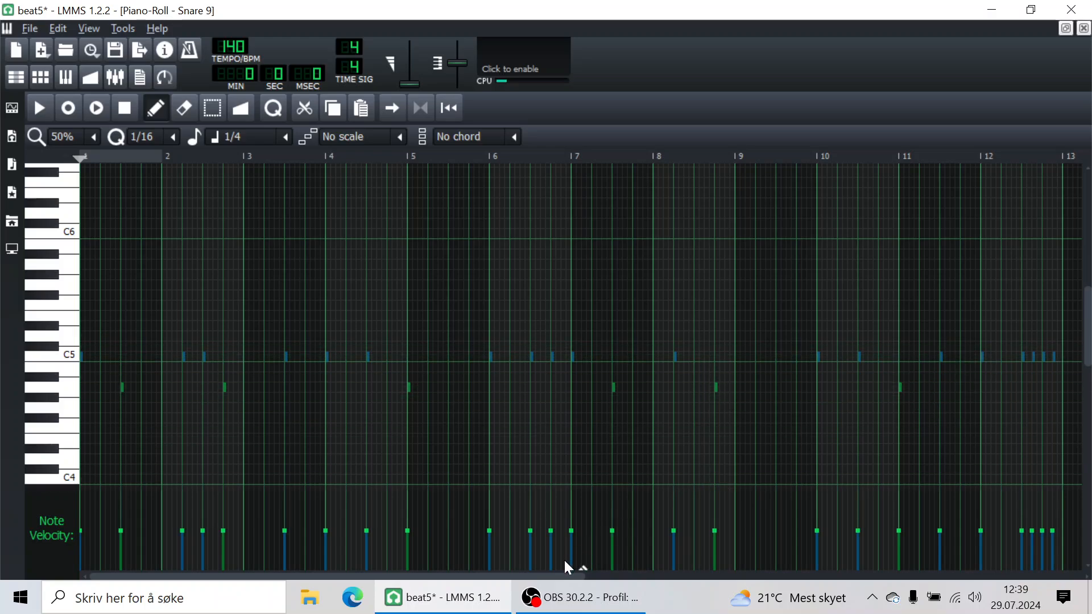
pyautogui.moveTo(553, 576); pyautogui.dragTo(342, 559)
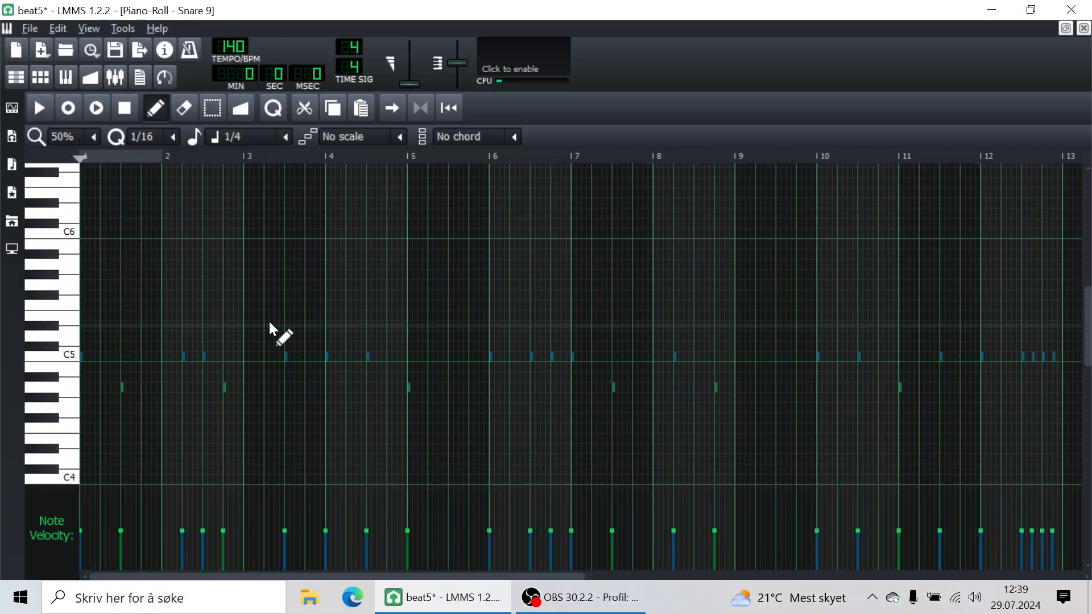
pyautogui.press('Delete')
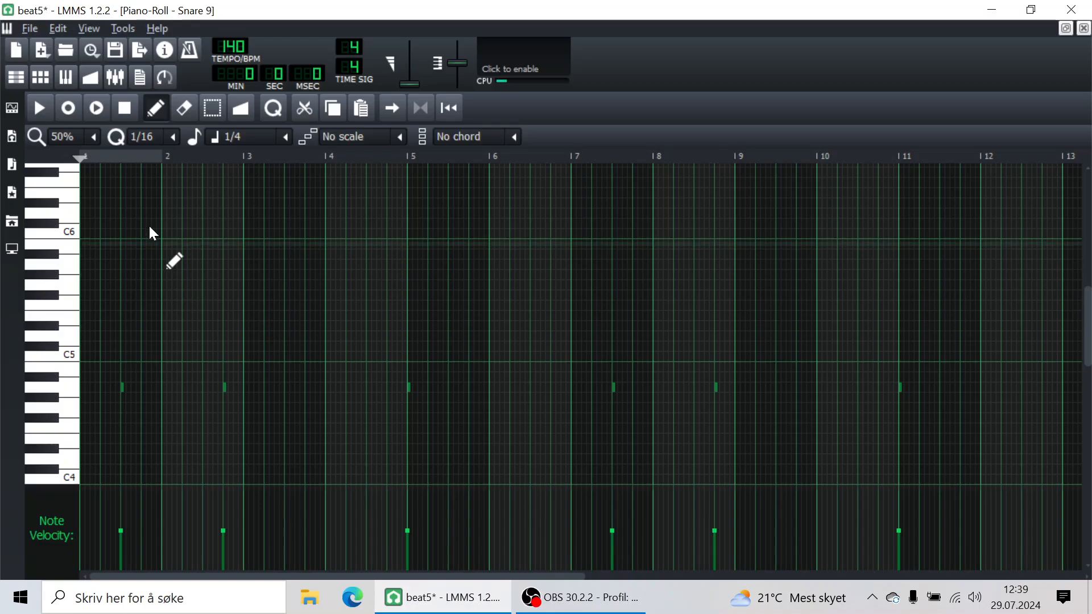
# Step: Examine the Closed_hat 6 rhythm and its rolls in the piano roll, and return to the beat editor
pyautogui.click(48, 76)
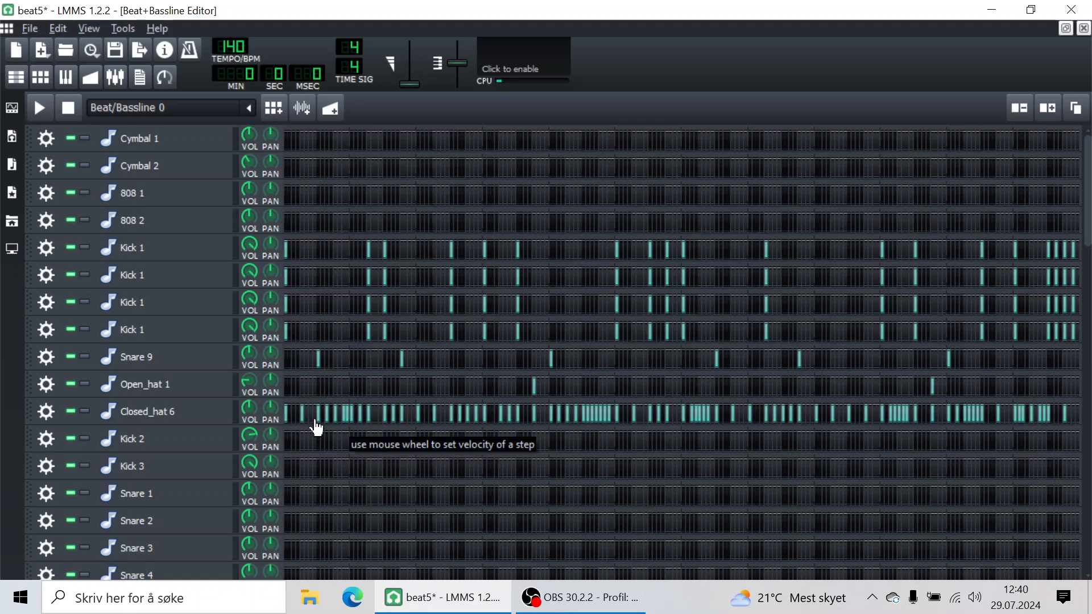
pyautogui.rightClick(400, 424)
pyautogui.click(464, 210)
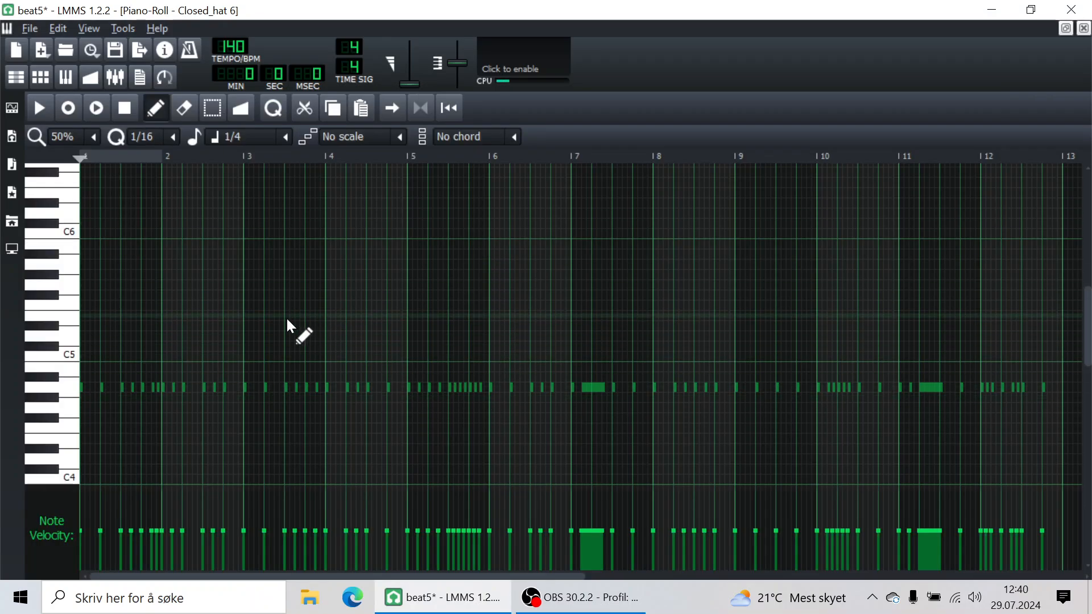
pyautogui.click(54, 79)
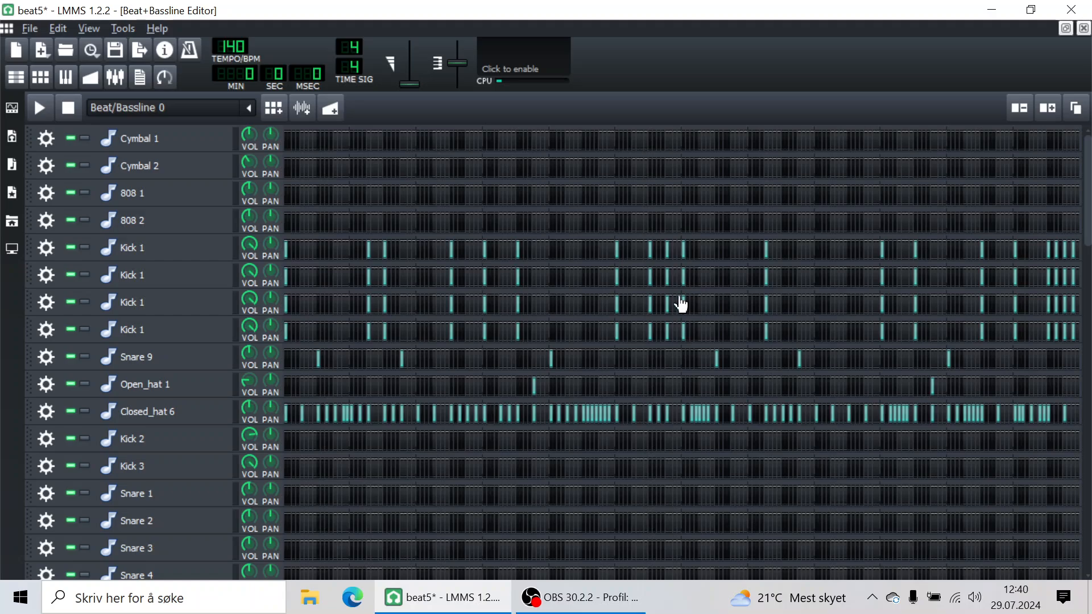
# Step: Play the song from just before bar 13 with the drums included, and unmute the 808 track
pyautogui.click(14, 84)
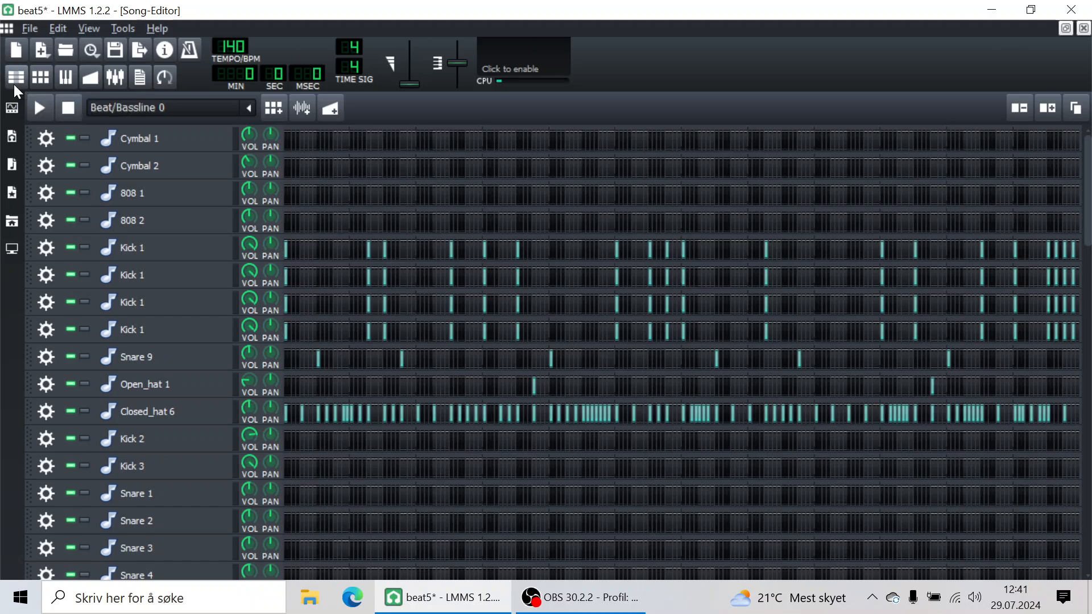
pyautogui.click(441, 132)
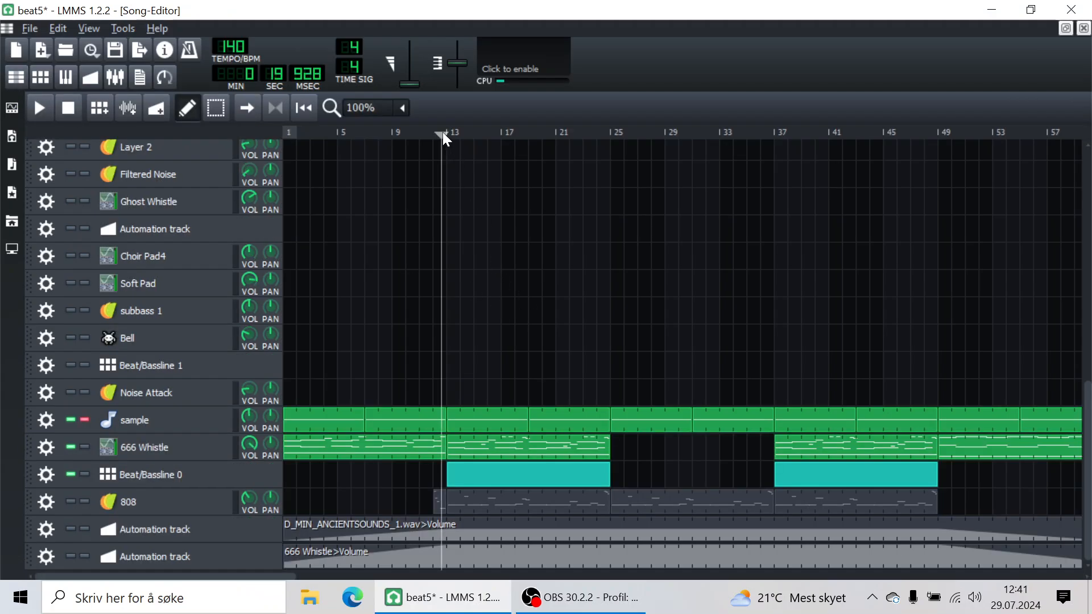
pyautogui.press('space')
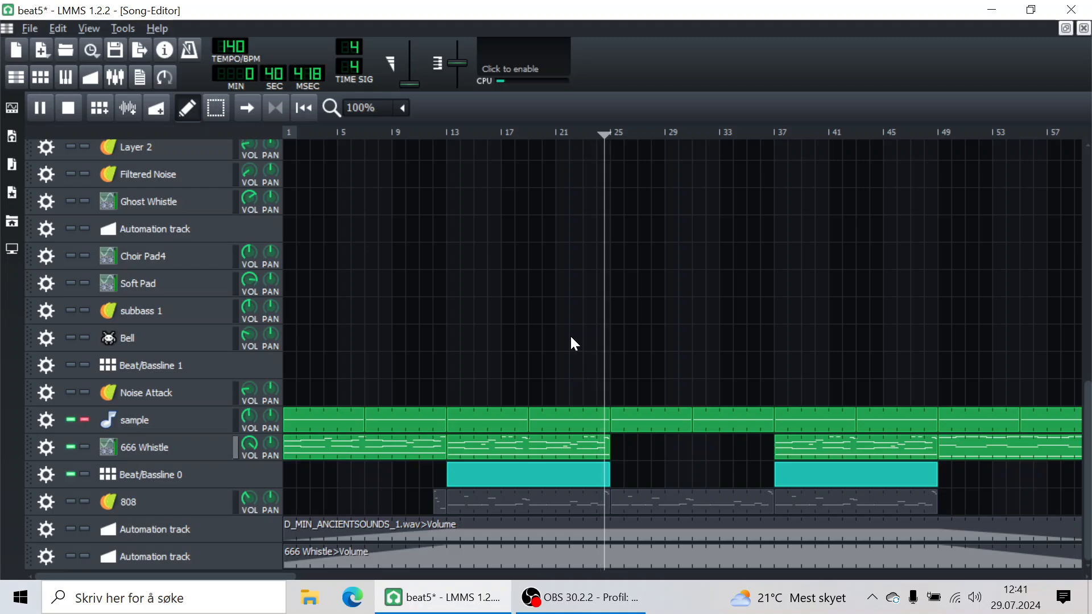
pyautogui.press('space')
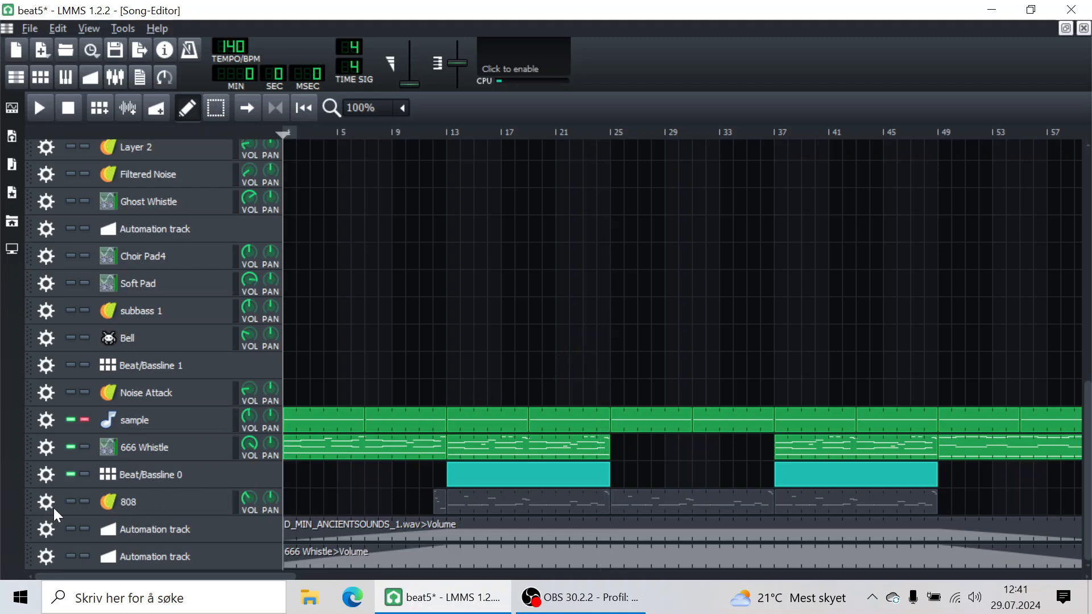
pyautogui.click(71, 501)
# Step: Overlay all notes of the first Kick 1 pattern on the 808 pattern at bar 13
pyautogui.doubleClick(480, 479)
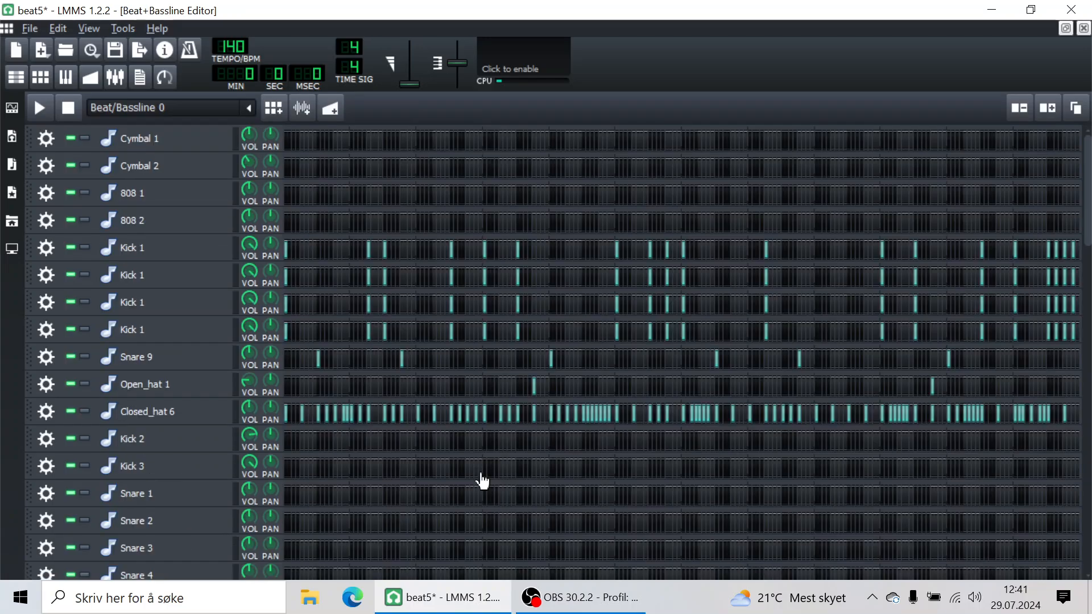
pyautogui.rightClick(326, 252)
pyautogui.click(340, 258)
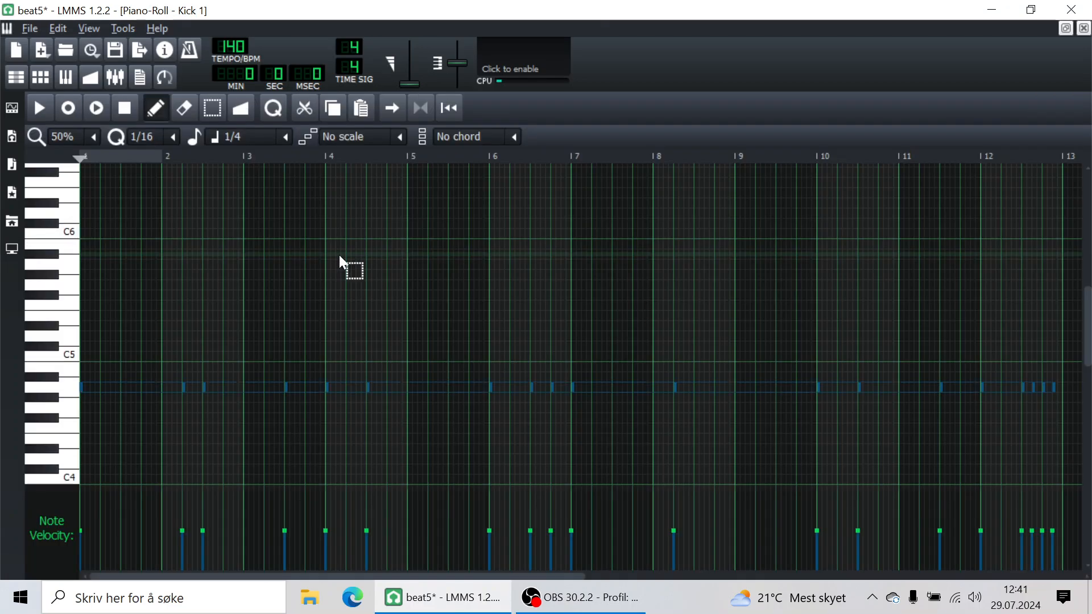
pyautogui.click(16, 81)
pyautogui.doubleClick(492, 499)
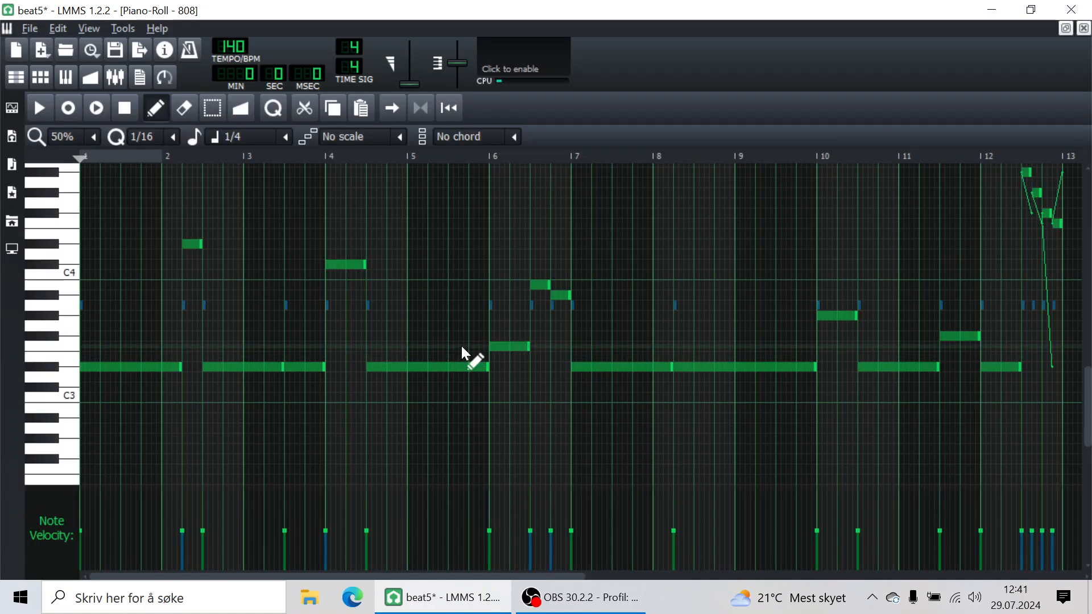
# Step: Lower the pasted kick notes to C3 to compare them with the 808 notes, and delete them
pyautogui.hotkey('shift', 'Down')
pyautogui.hotkey('shift', 'Down')
pyautogui.hotkey('shift', 'Down')
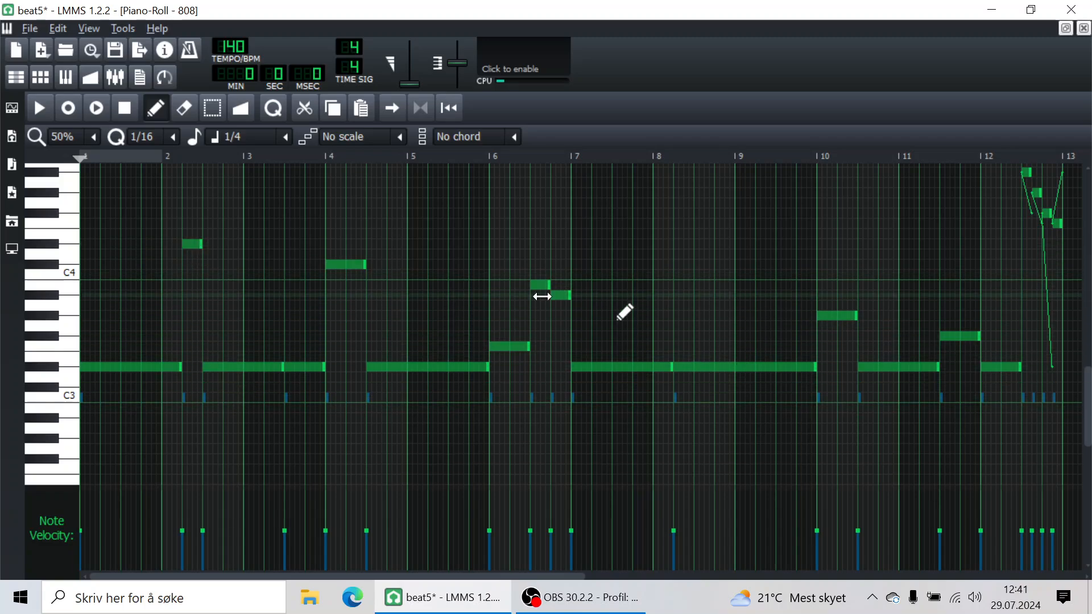
pyautogui.press('Delete')
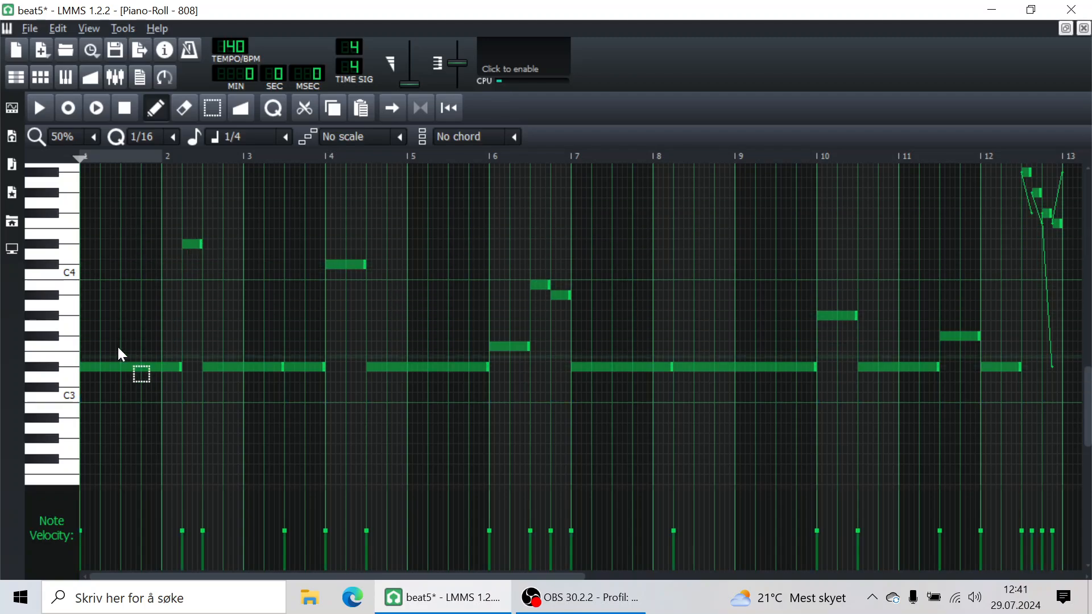
# Step: Single out the low notes of the 808 pattern and the lowest row of chord notes in the 666 Whistle pattern at bar 49
pyautogui.keyDown('ctrl'); pyautogui.moveTo(93, 345); pyautogui.dragTo(1056, 394); pyautogui.keyUp('ctrl')
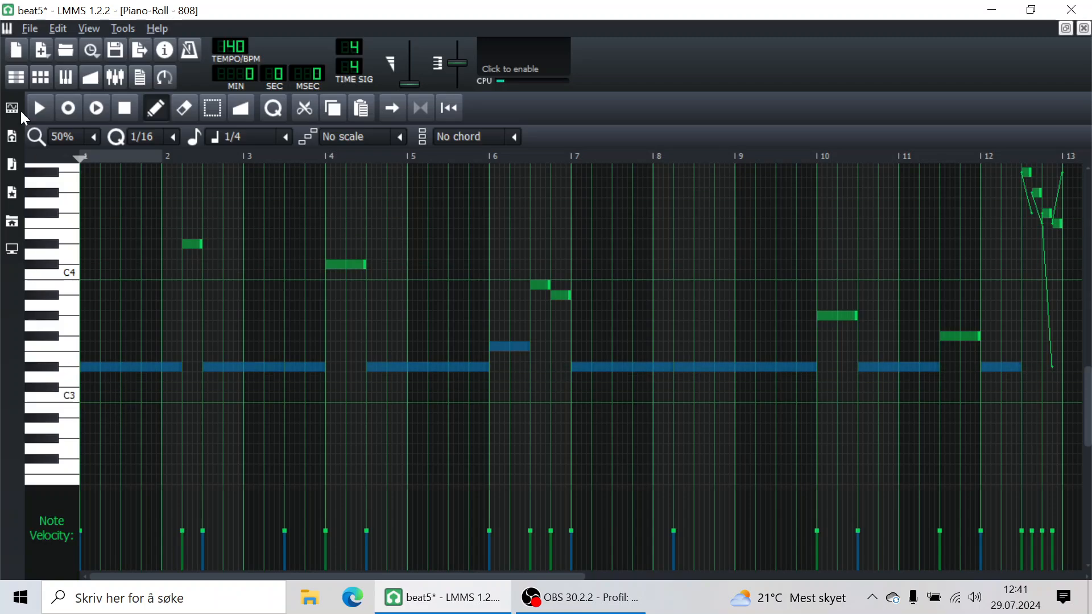
pyautogui.click(16, 77)
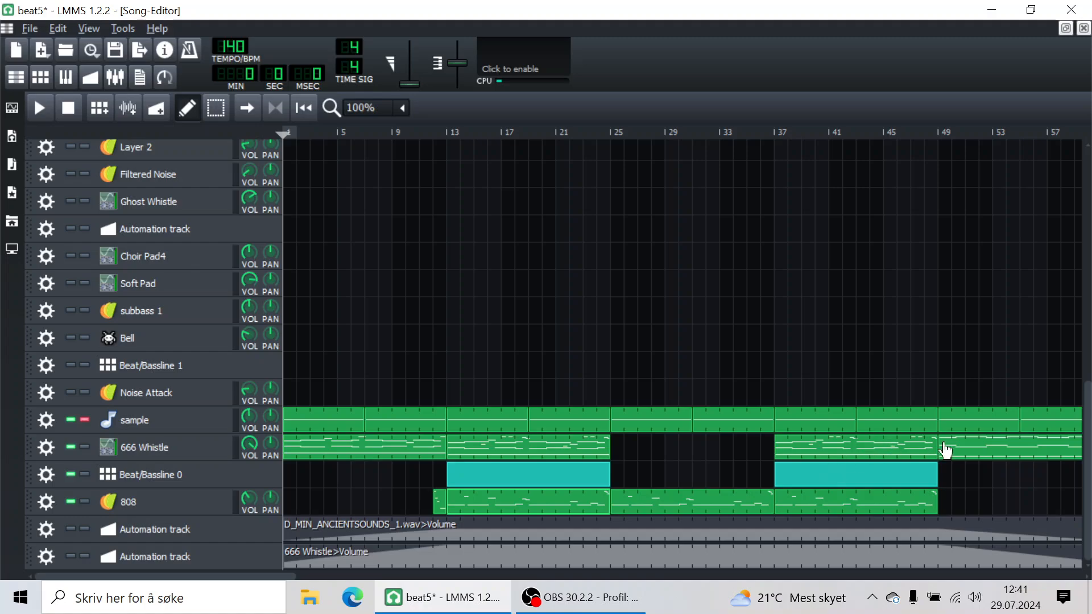
pyautogui.doubleClick(981, 453)
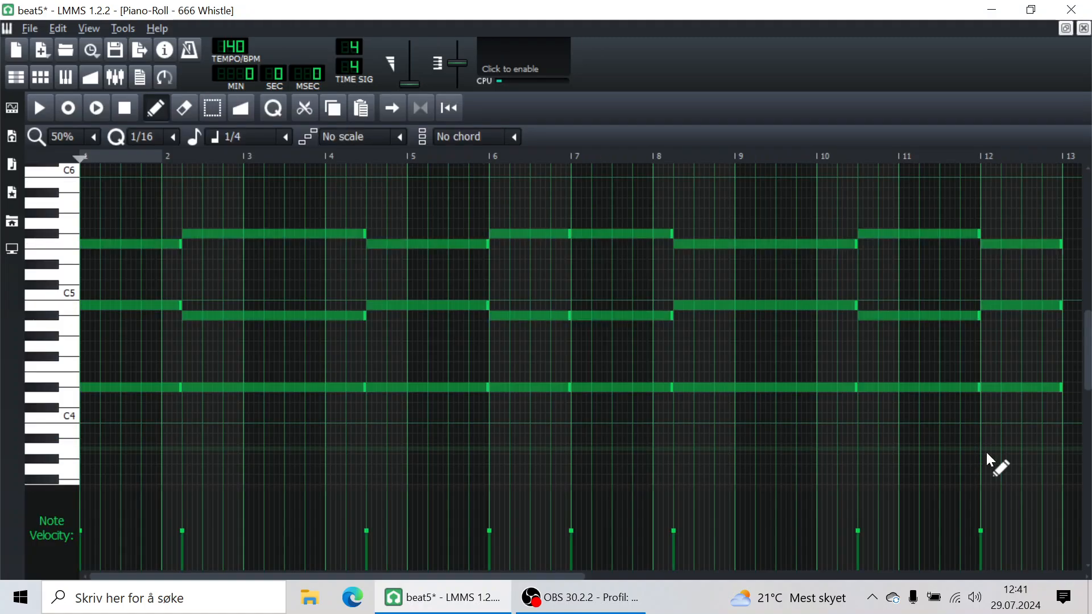
pyautogui.moveTo(1058, 355); pyautogui.dragTo(111, 419)
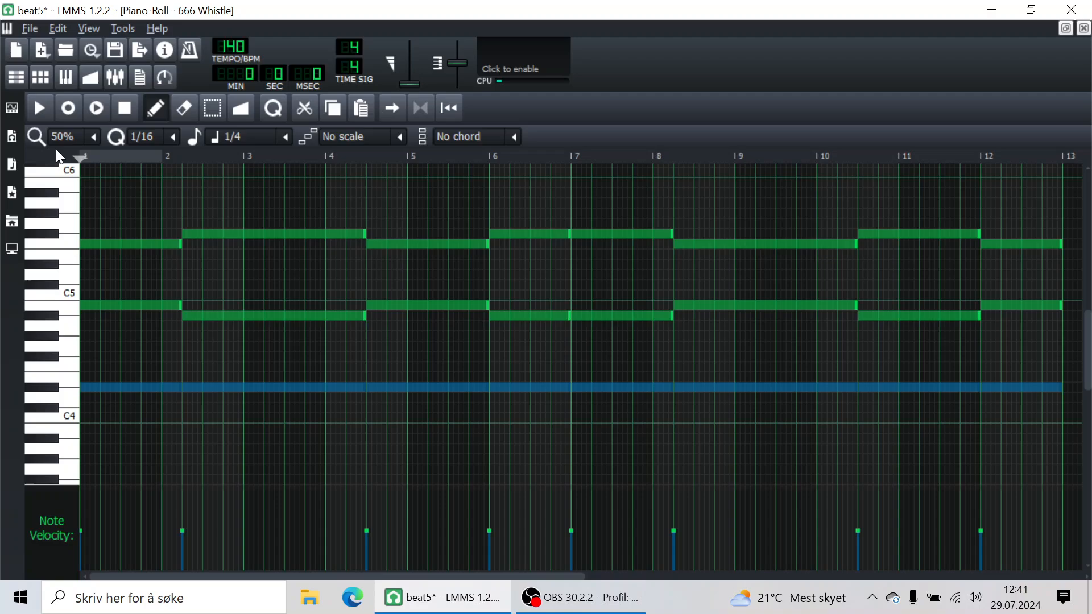
# Step: Play the 808 pattern at bar 13 in the piano roll, restart it from its beginning, and clear the note selection
pyautogui.click(16, 81)
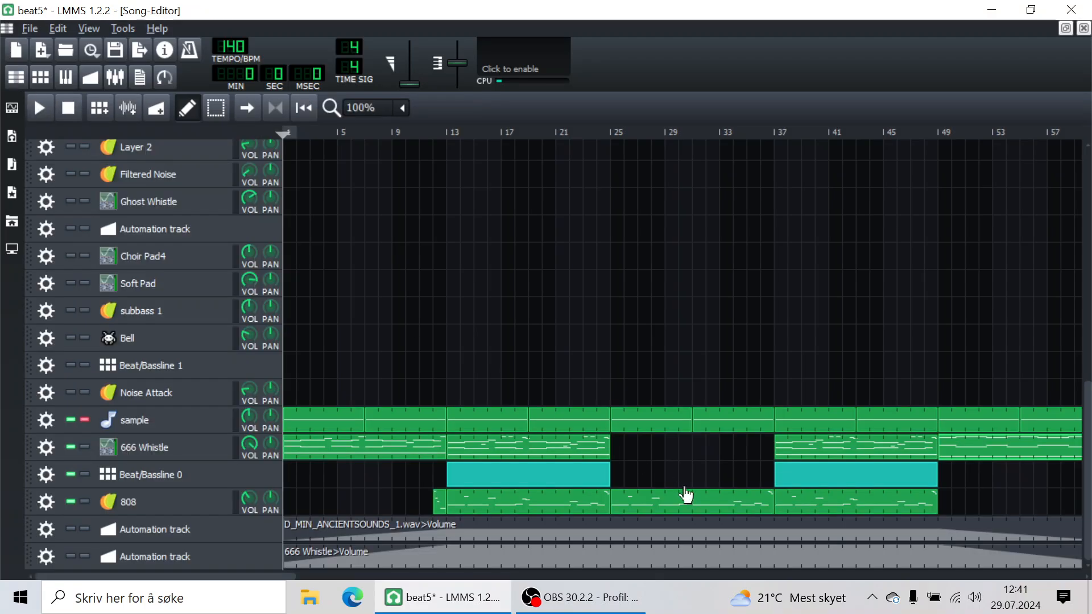
pyautogui.doubleClick(545, 504)
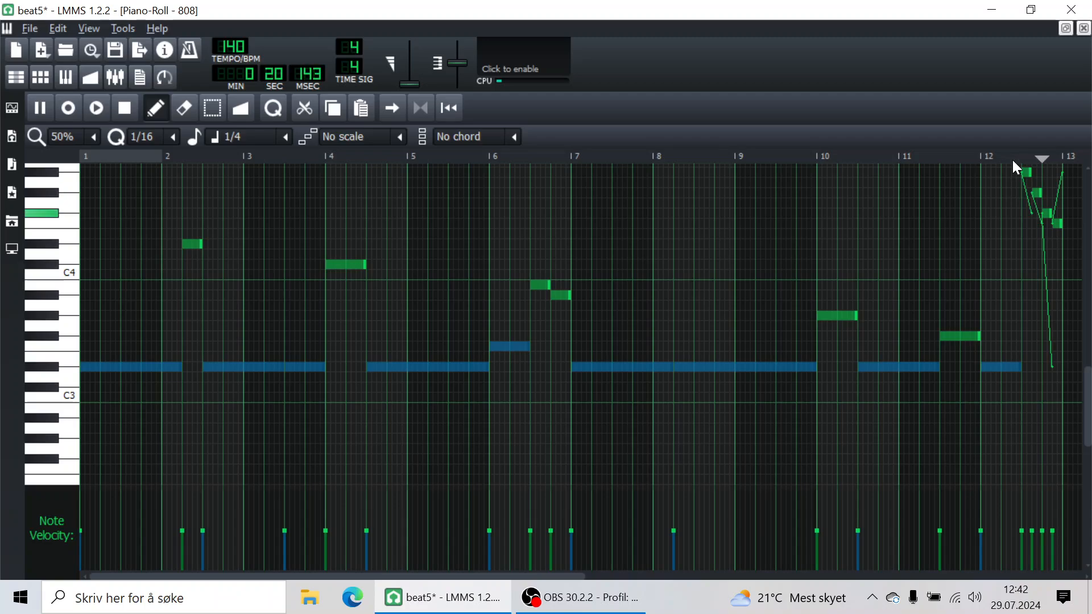
pyautogui.press('space')
pyautogui.press('space')
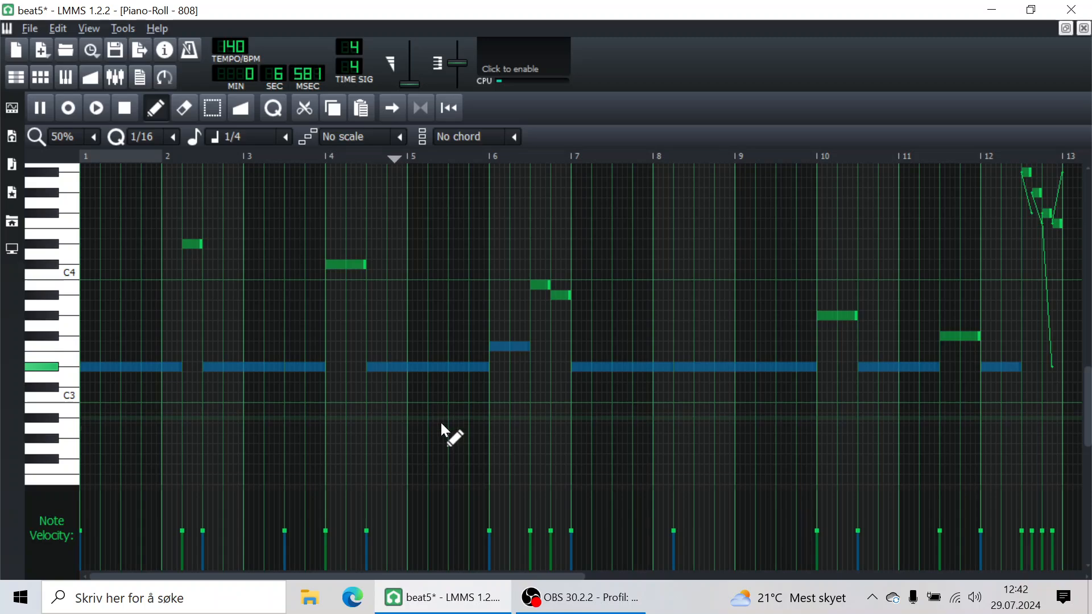
pyautogui.press('Escape')
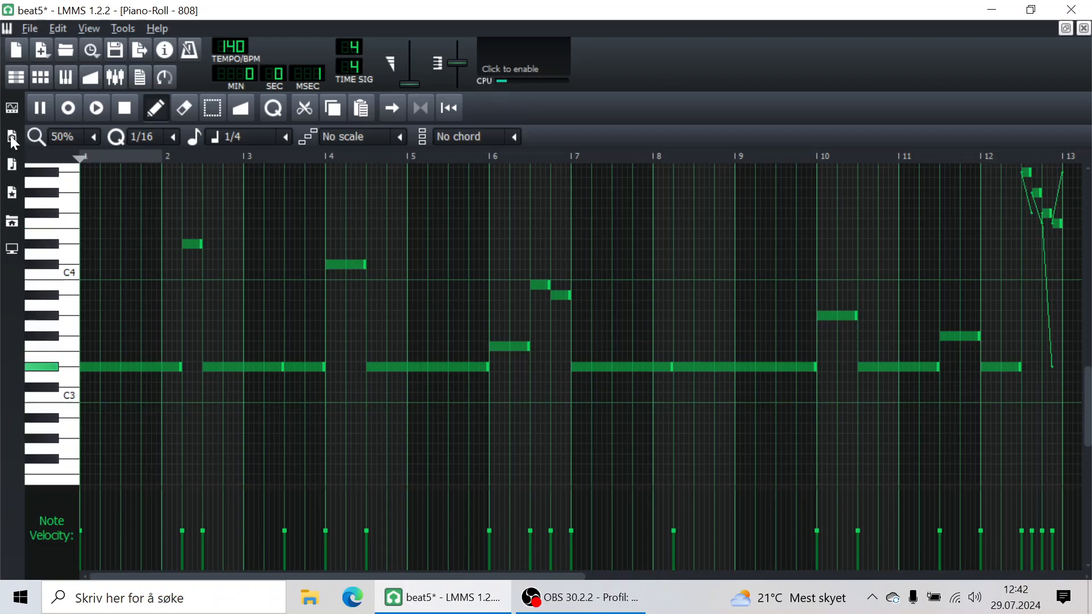
# Step: Take the sample track off solo in the song arrangement and unmute the two volume automation tracks below the 808
pyautogui.click(15, 78)
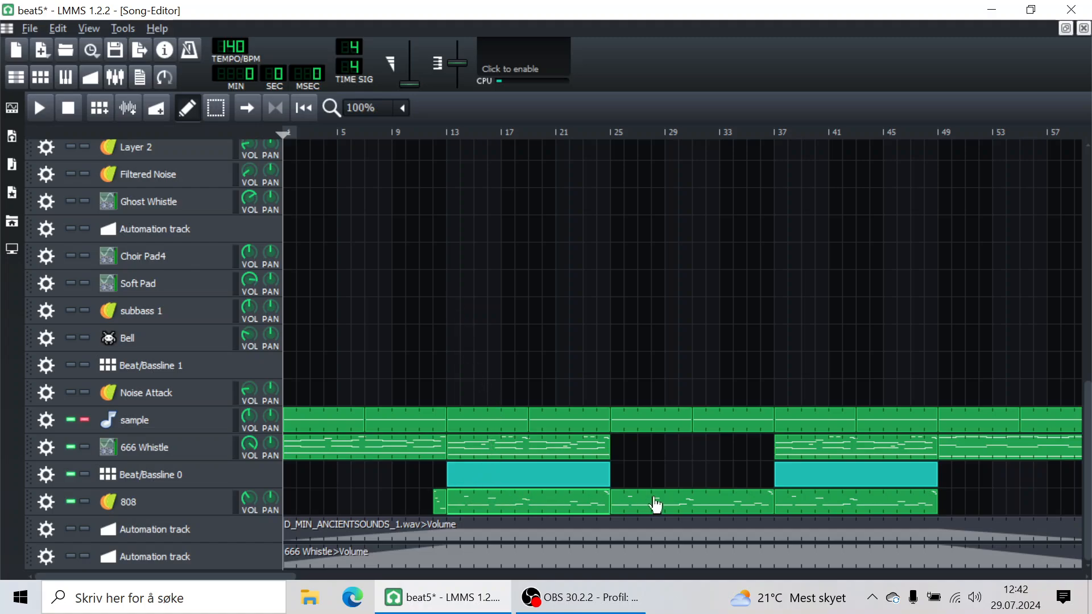
pyautogui.click(70, 528)
pyautogui.click(70, 556)
pyautogui.click(85, 420)
pyautogui.click(70, 528)
pyautogui.click(71, 557)
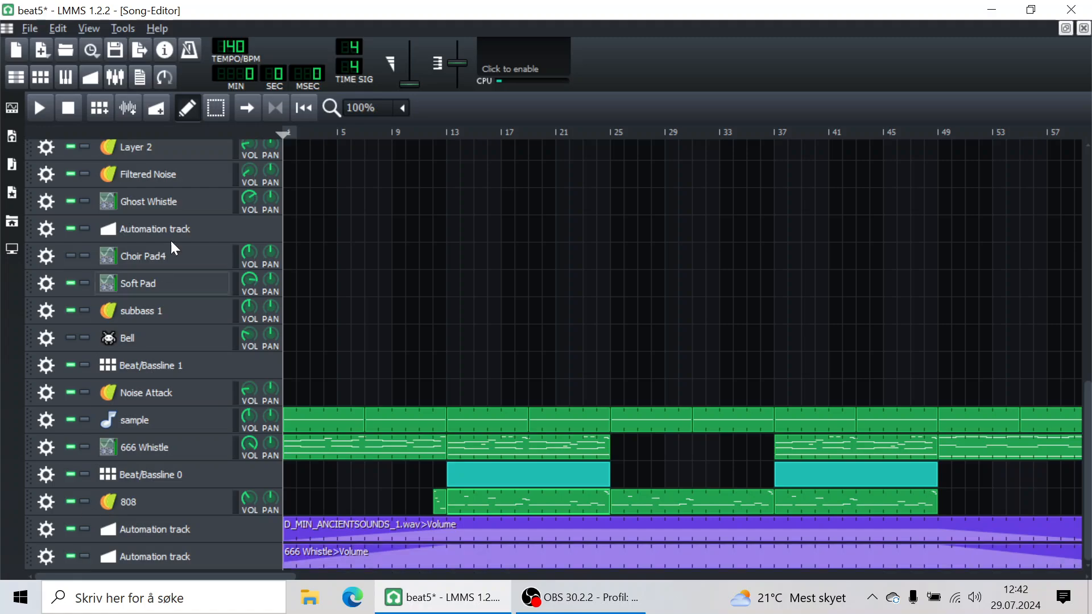